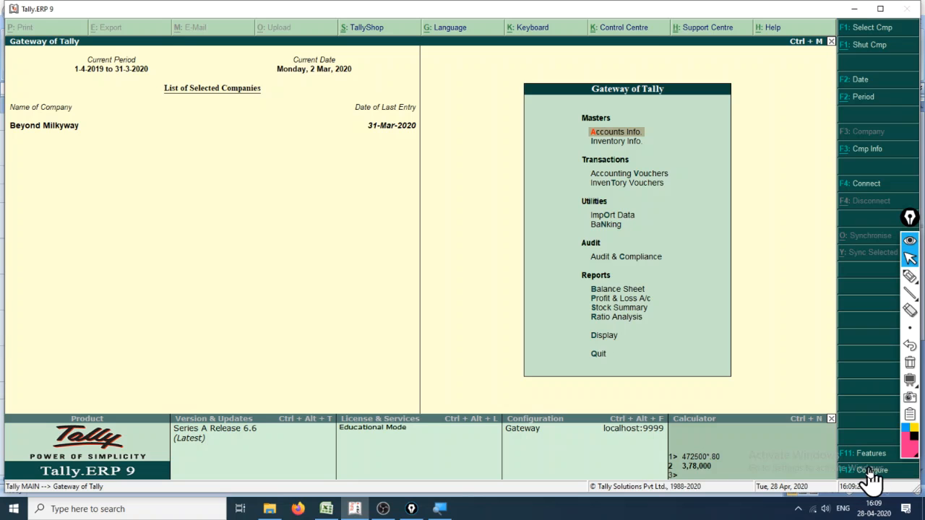
- Annotate the screen with a handwritten F12 and an arrow leading to the Configure option
click(910, 276)
drag(492, 386, 506, 466)
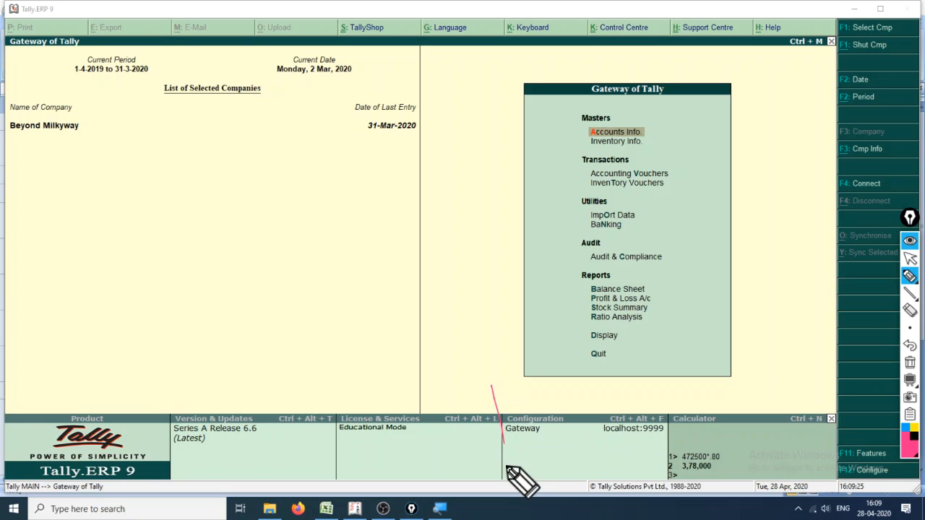
drag(493, 399, 521, 383)
mouse_move(504, 419)
mouse_down()
mouse_move(539, 407)
mouse_move(560, 463)
mouse_up()
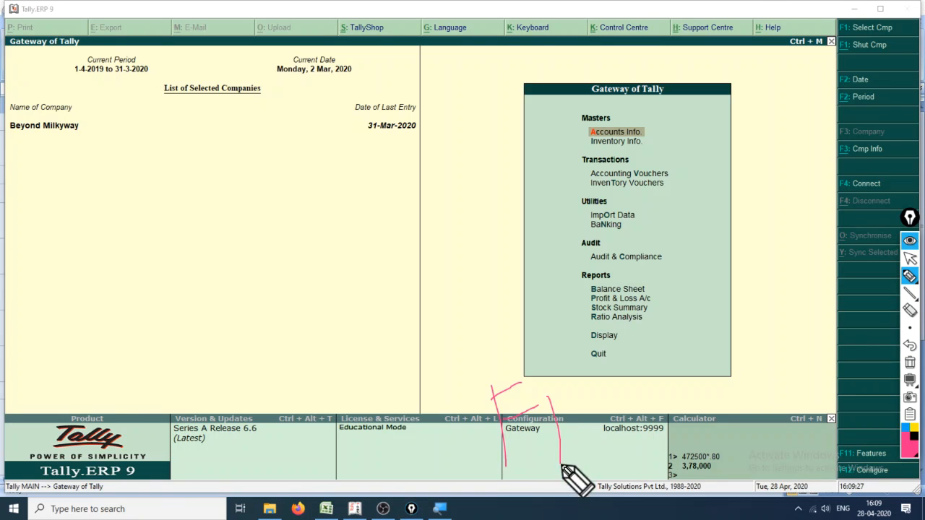
mouse_move(585, 383)
mouse_down()
mouse_move(602, 434)
mouse_move(635, 474)
mouse_up()
drag(634, 425, 835, 477)
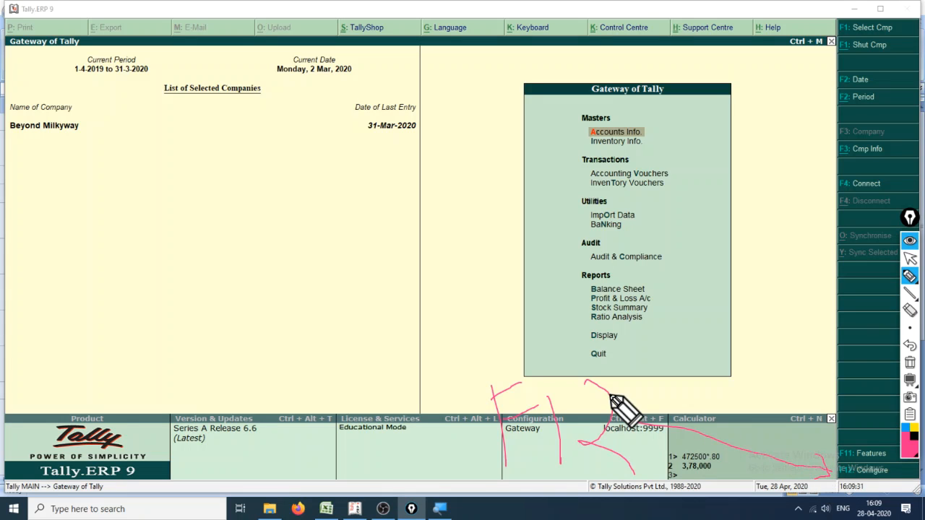
- Leave the annotation pen and open the Configuration options of Gateway of Tally
key(ctrl+shift+2)
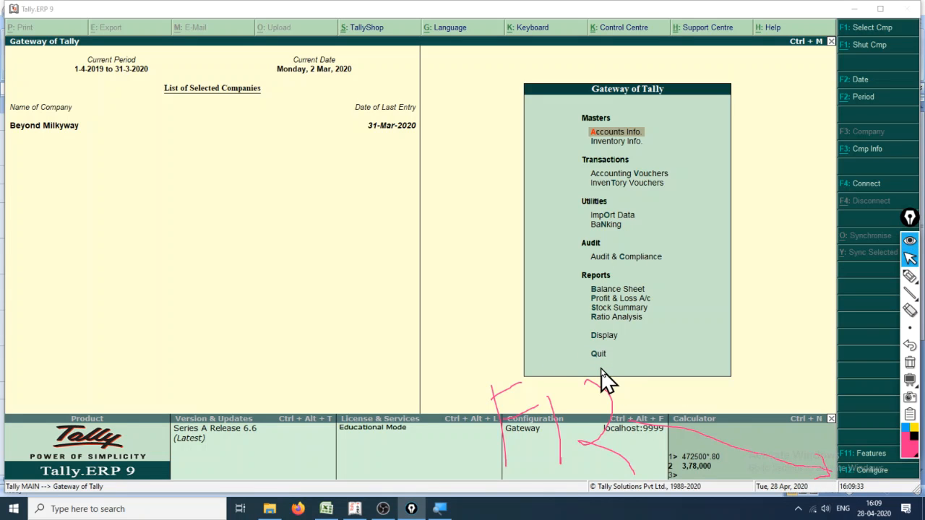
click(698, 395)
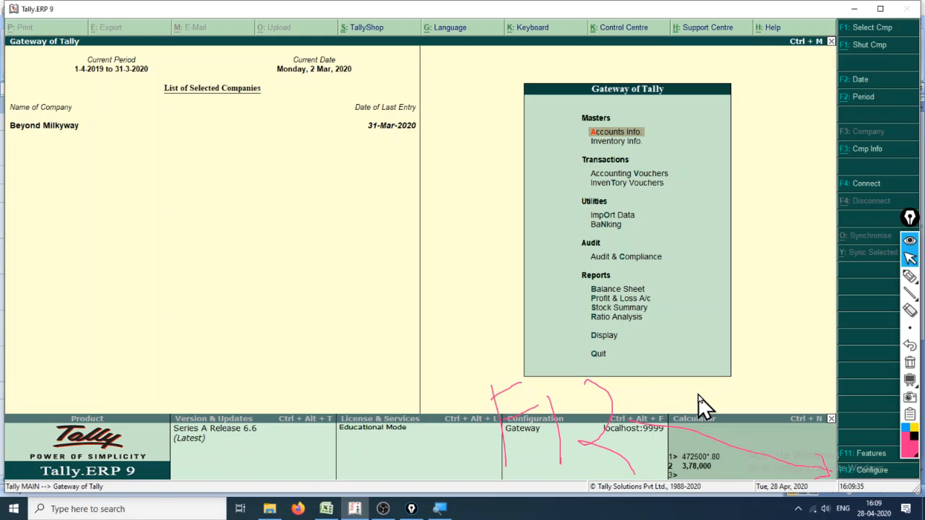
key(F12)
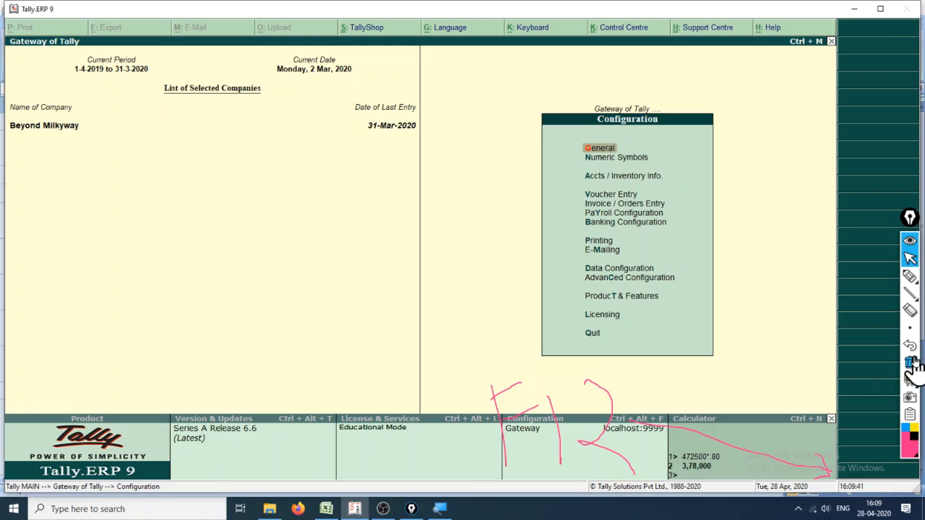
- Circle the Printing entry with the pen, draw a P with an arrow to it, and clear the annotations
click(910, 276)
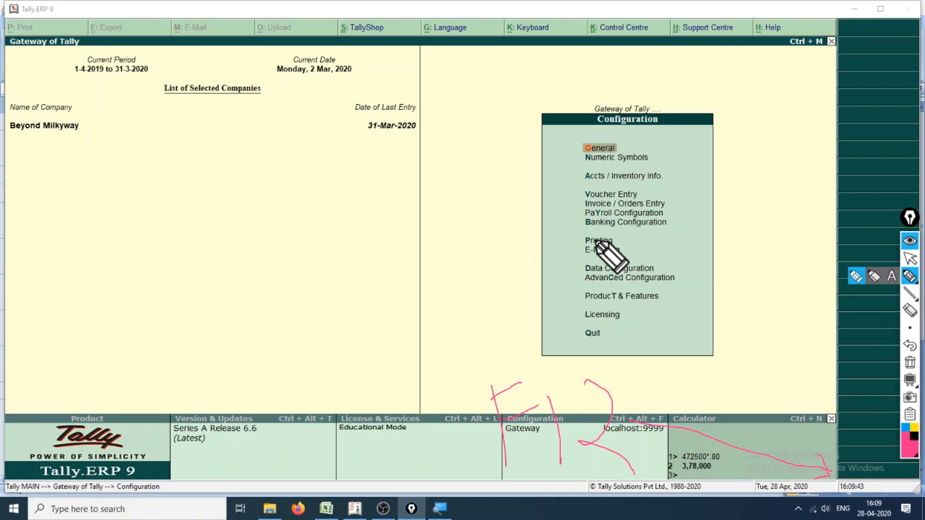
mouse_move(612, 250)
mouse_down()
mouse_move(582, 232)
mouse_move(587, 248)
mouse_up()
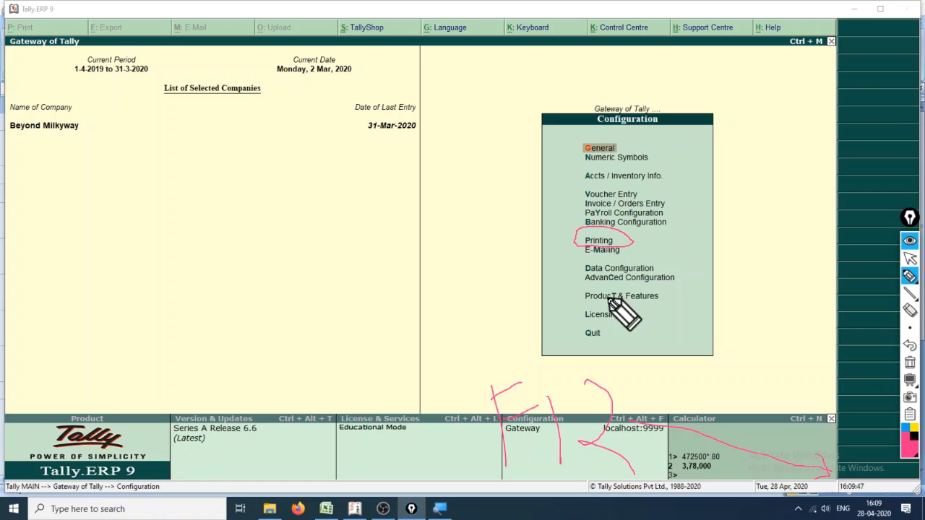
mouse_move(451, 254)
mouse_down()
mouse_move(458, 273)
mouse_move(572, 253)
mouse_move(563, 286)
mouse_up()
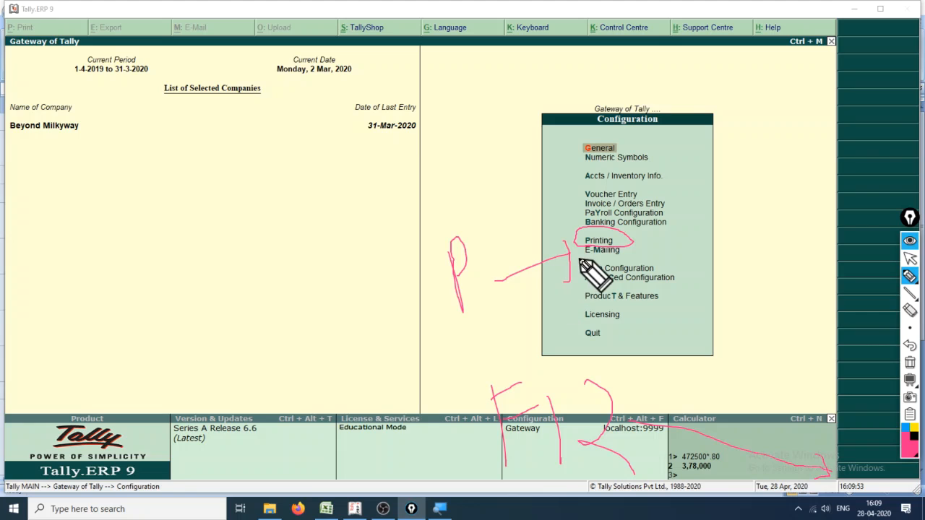
key(Escape)
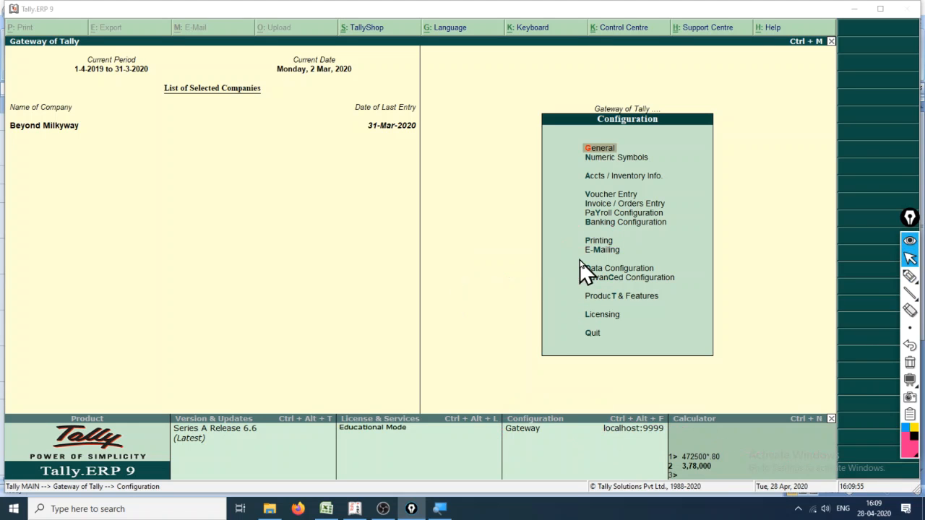
- Open the print configuration for Purchase Voucher / Invoice under the printing settings for purchase transactions
click(597, 245)
click(598, 244)
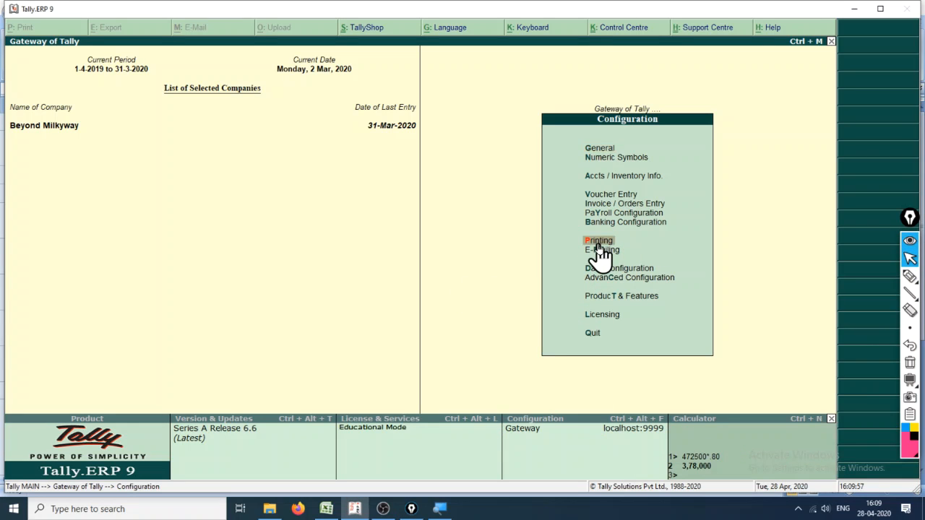
key(Down)
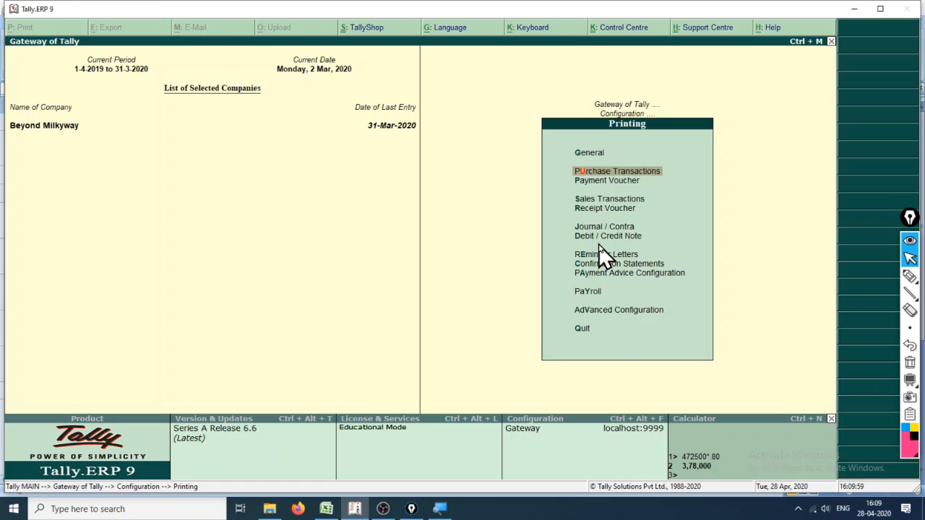
key(Return)
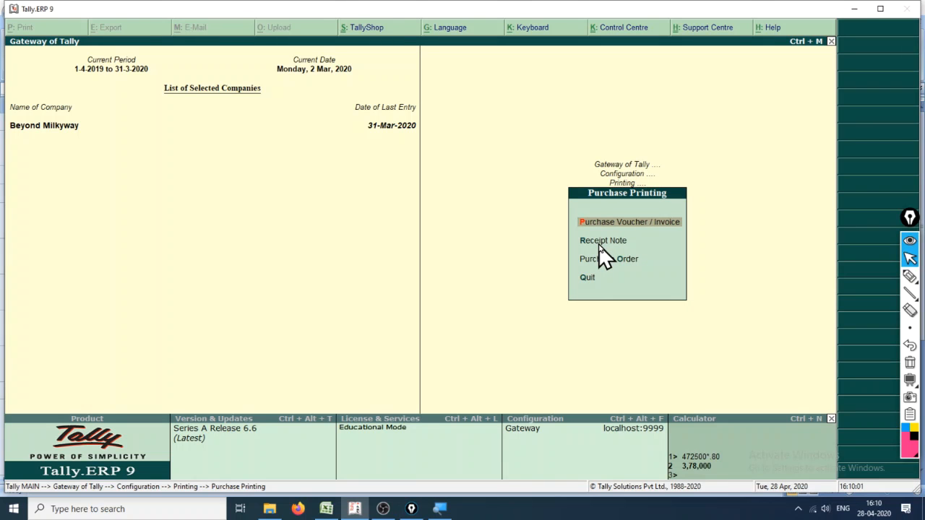
key(Return)
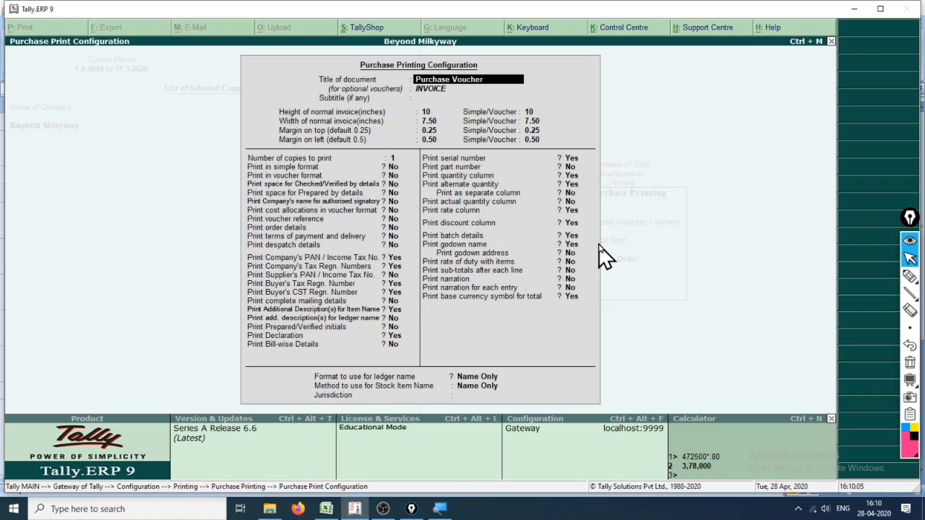
- Accept the existing title, size, margin and copy settings and set Print in simple format to Yes
key(Return)
key(Return)
key(Return)
key(Return)
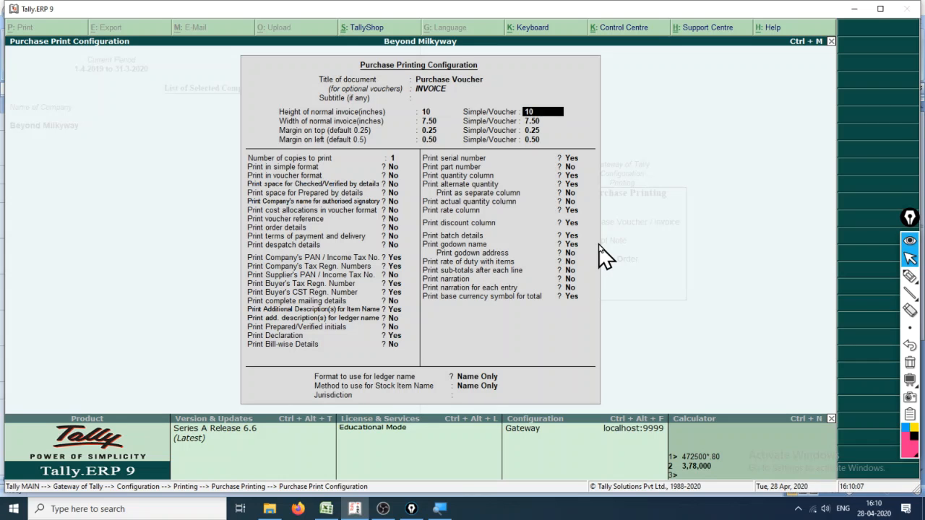
key(Return)
key(Return)
key(Return)
key(Return)
key(Return)
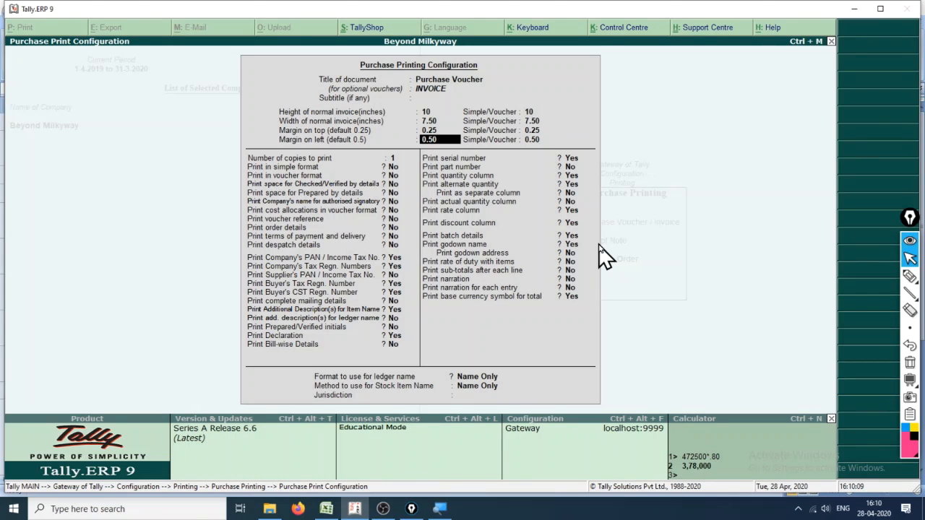
key(Return)
key(Return)
key(Return)
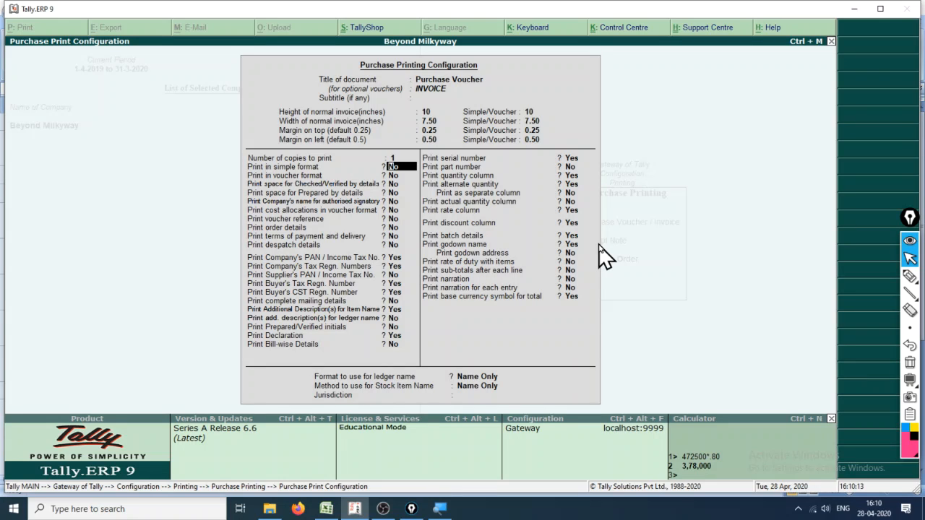
key(Return)
key(Return)
key(Return)
key(Return)
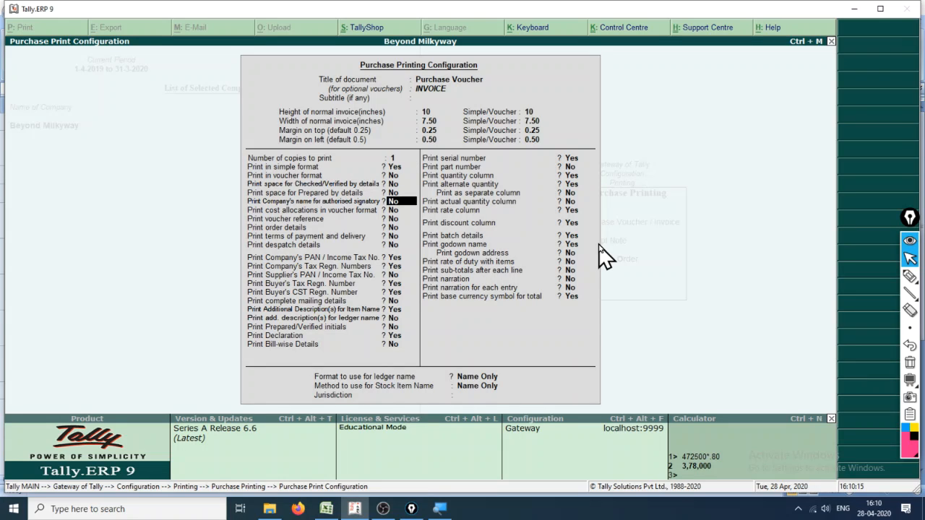
- Set Print in simple format to No and Print in voucher format to Yes
key(Up)
key(Up)
key(Up)
key(Up)
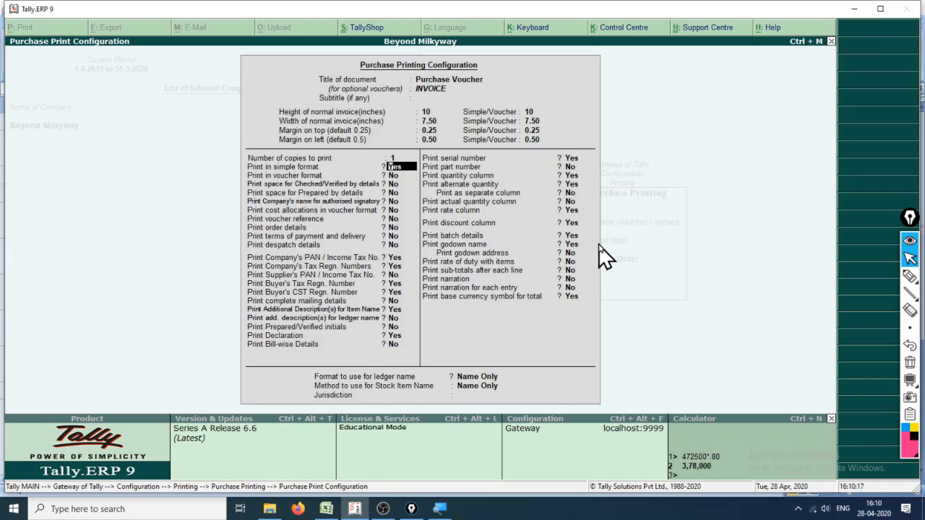
text(n)
key(Return)
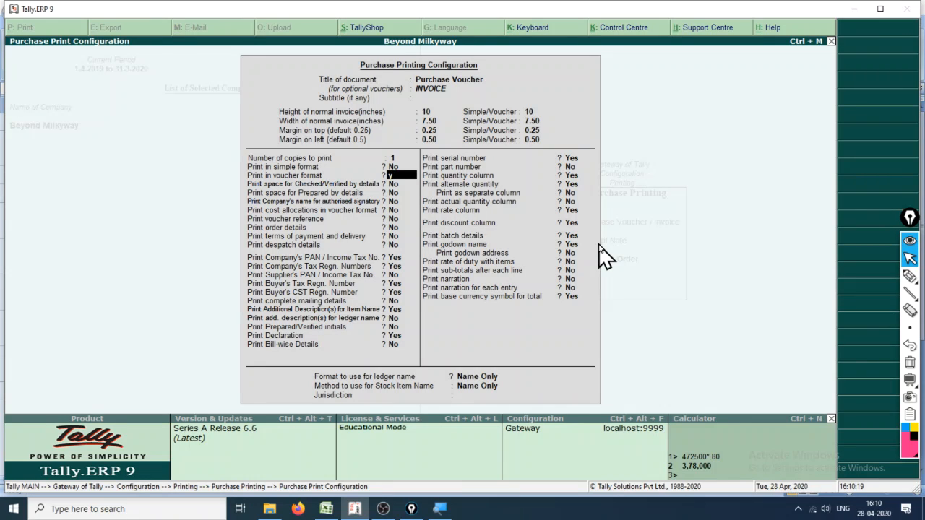
key(Return)
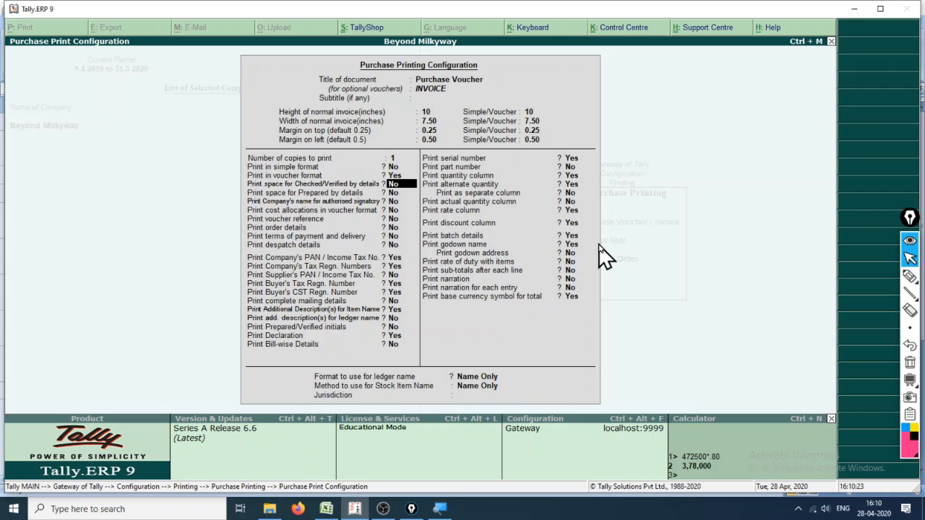
- Set Print cost allocations in voucher format and Print voucher reference to Yes
key(Return)
key(Return)
key(Return)
key(Return)
key(Return)
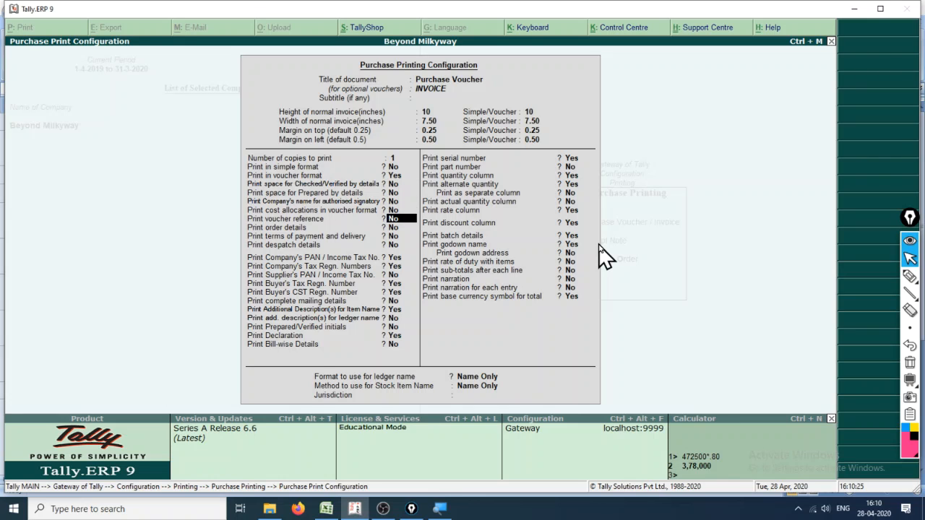
key(Up)
key(Up)
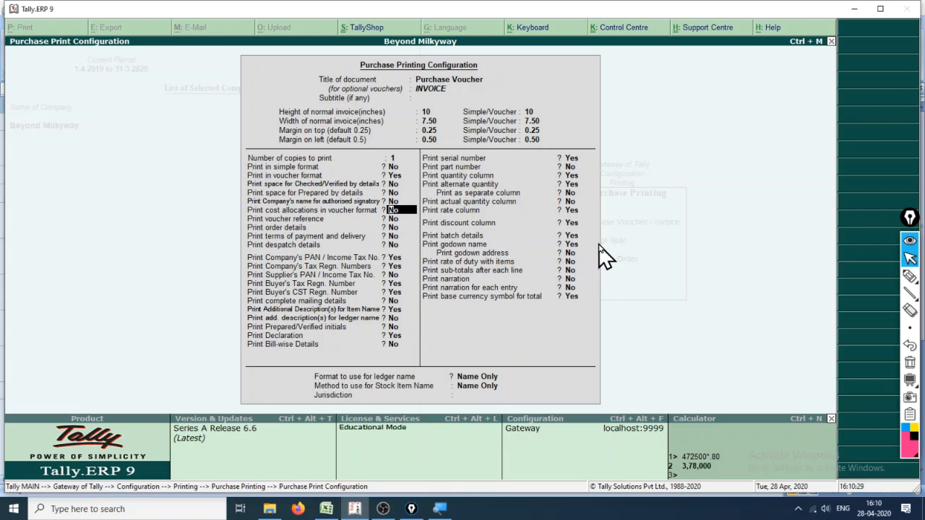
key(y)
key(Return)
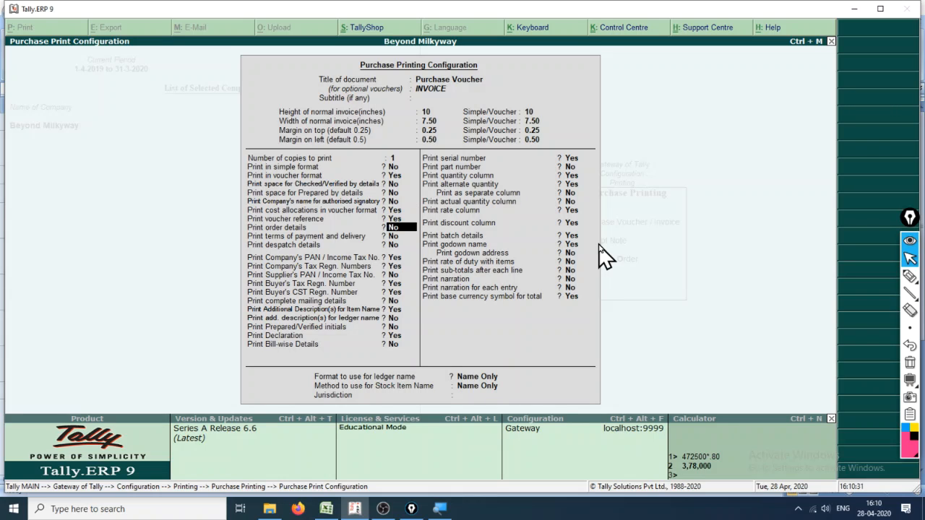
- Set Print order details and Print despatch details to Yes, leaving the terms of payment and delivery at No
text(y)
key(Return)
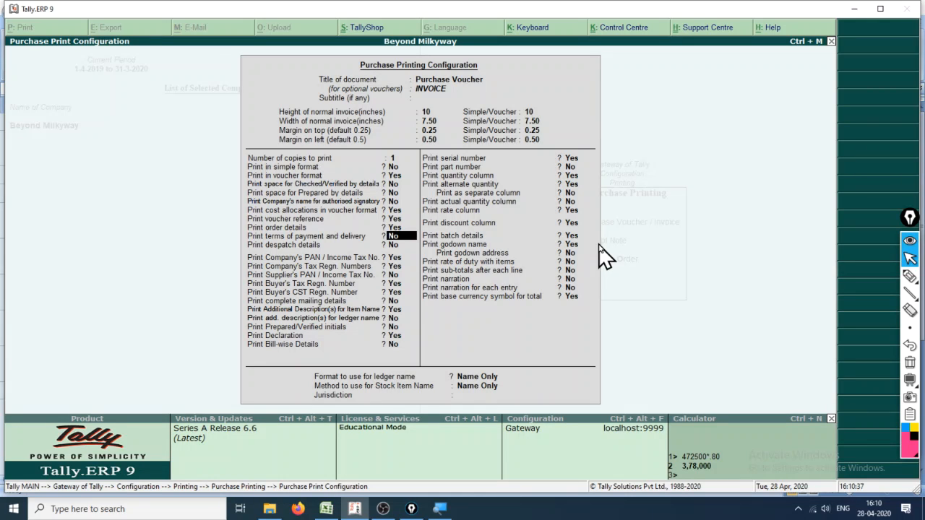
key(Return)
text(y)
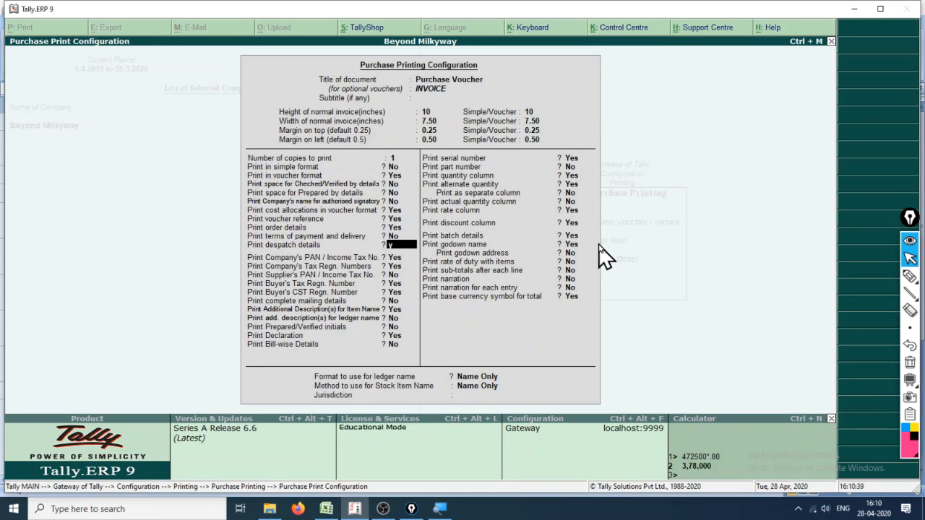
key(Return)
key(Return)
key(Return)
key(Return)
key(Return)
- Accept the existing tax, description and declaration settings, and set Print part number to Yes
key(Return)
key(Return)
key(Return)
key(Return)
key(Return)
key(Return)
key(Return)
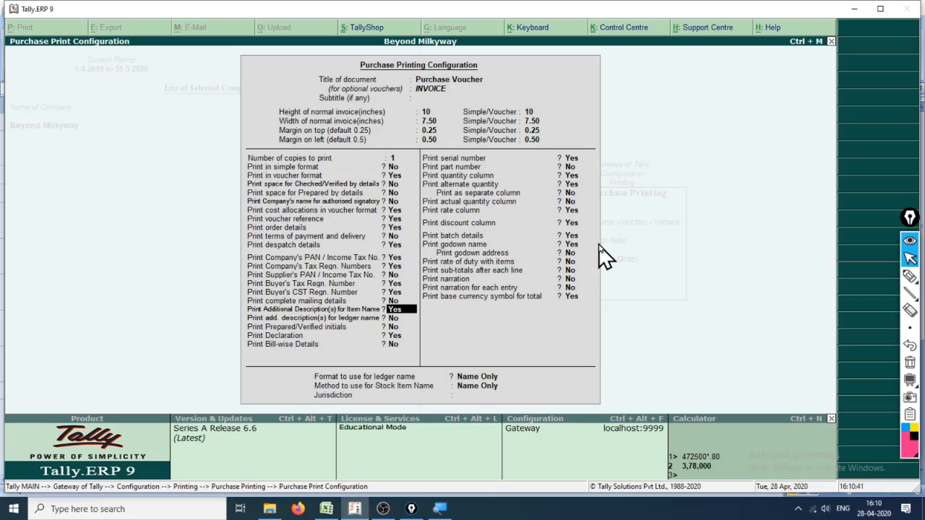
key(Return)
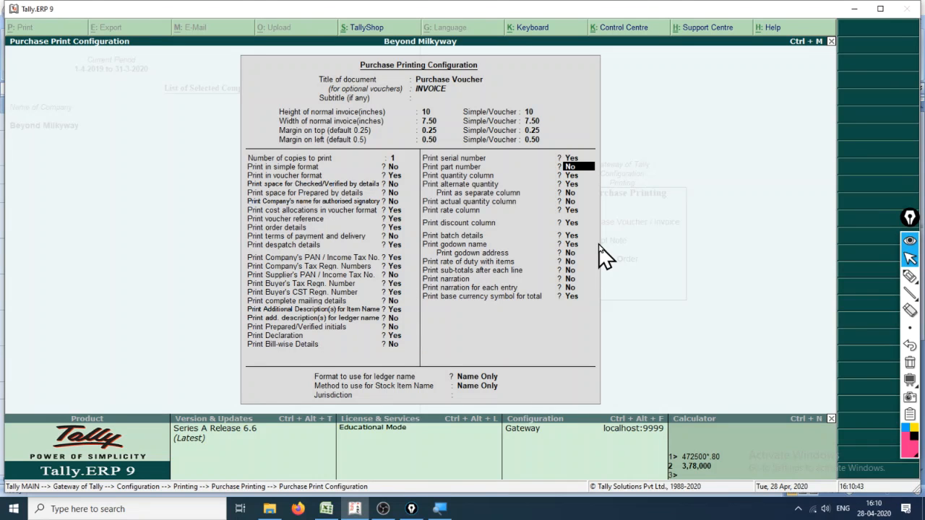
text(y)
- Keep the quantity and alternate quantity settings and set Print actual quantity column to Yes
key(Return)
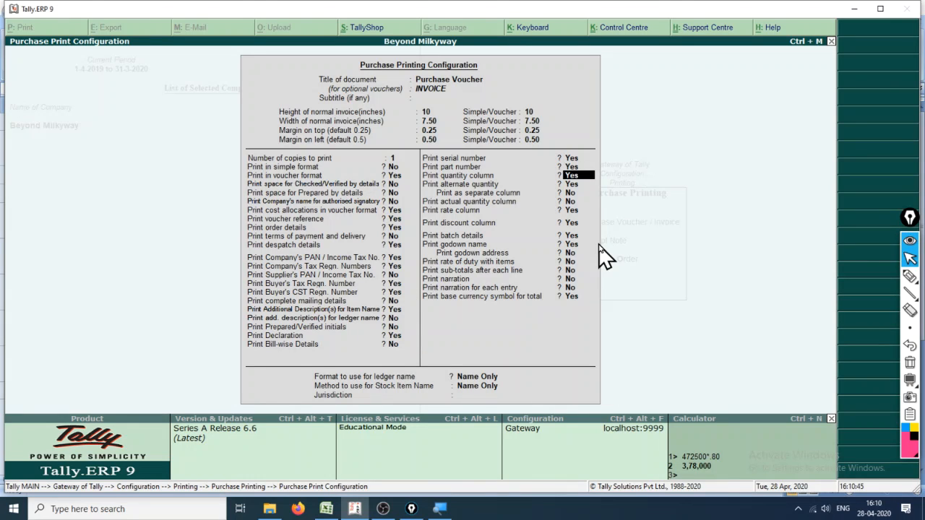
key(Return)
key(Return)
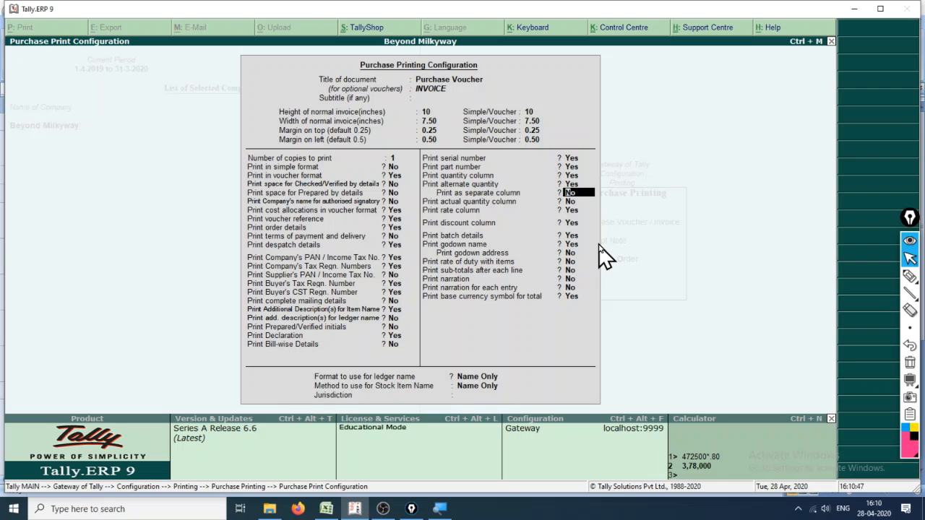
key(Return)
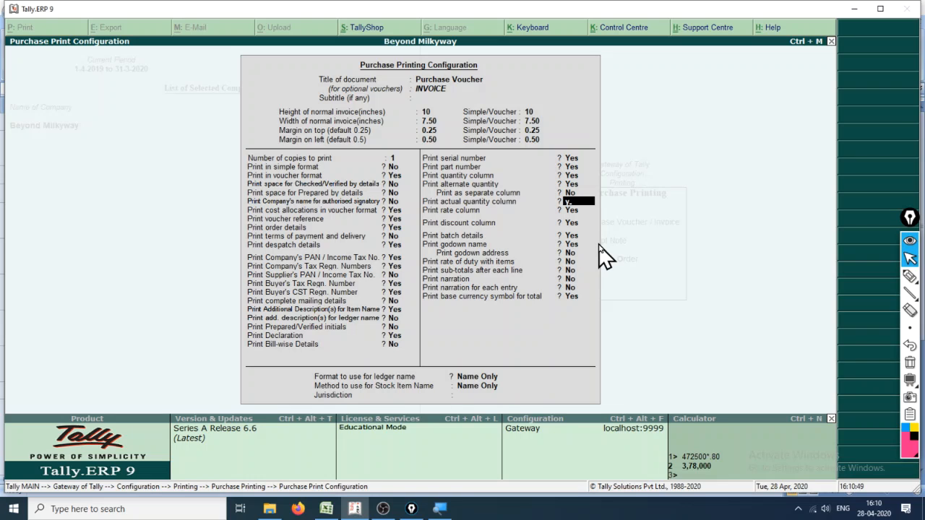
key(Return)
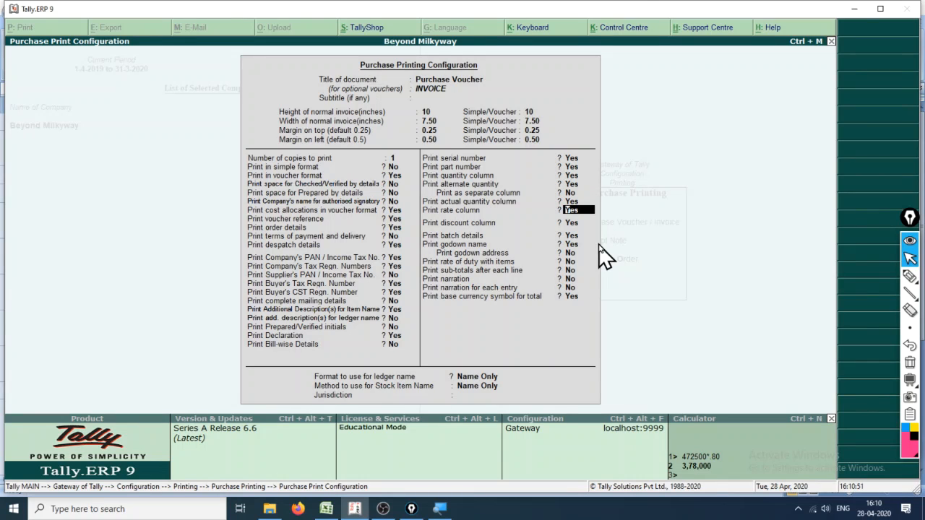
- Keep the remaining rate, discount, batch, godown, narration and naming settings and save the purchase printing configuration
key(Return)
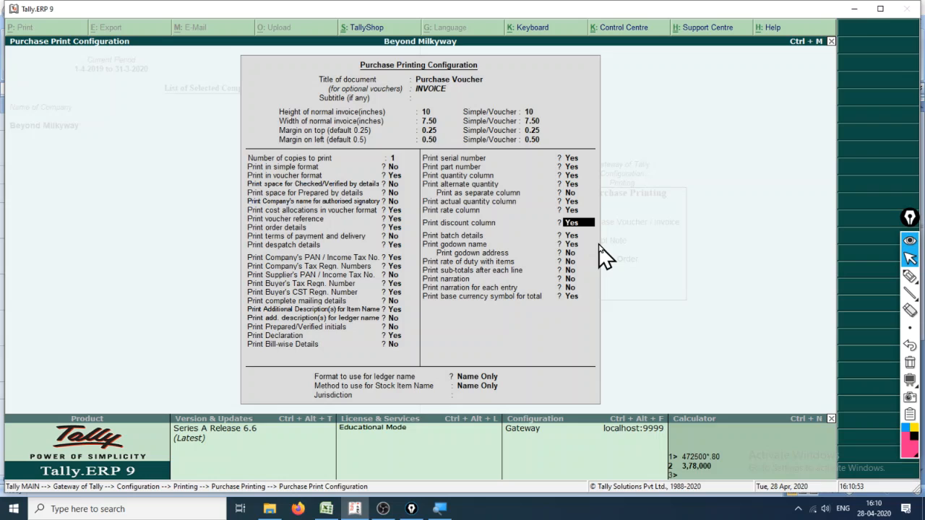
key(Return)
key(Return)
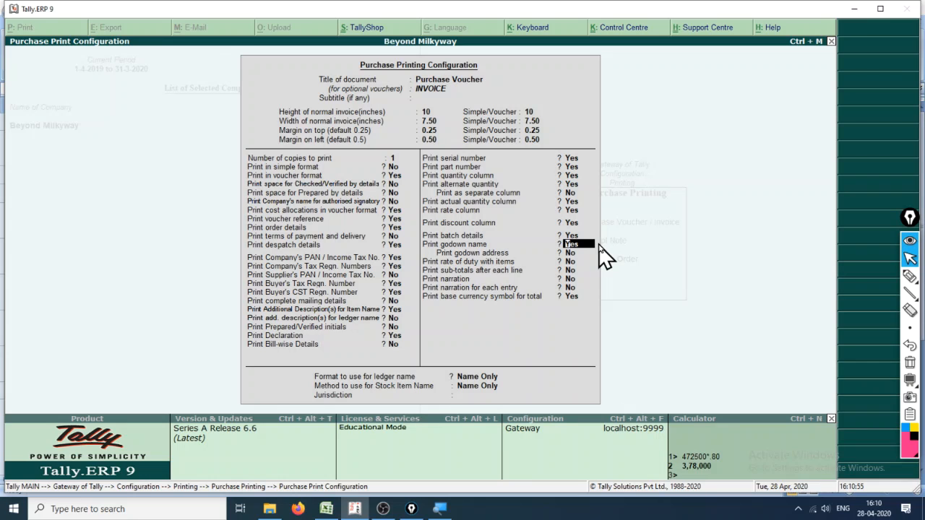
key(Return)
key(Return)
key(Return)
key(Return)
key(Return)
key(Return)
key(Return)
key(Return)
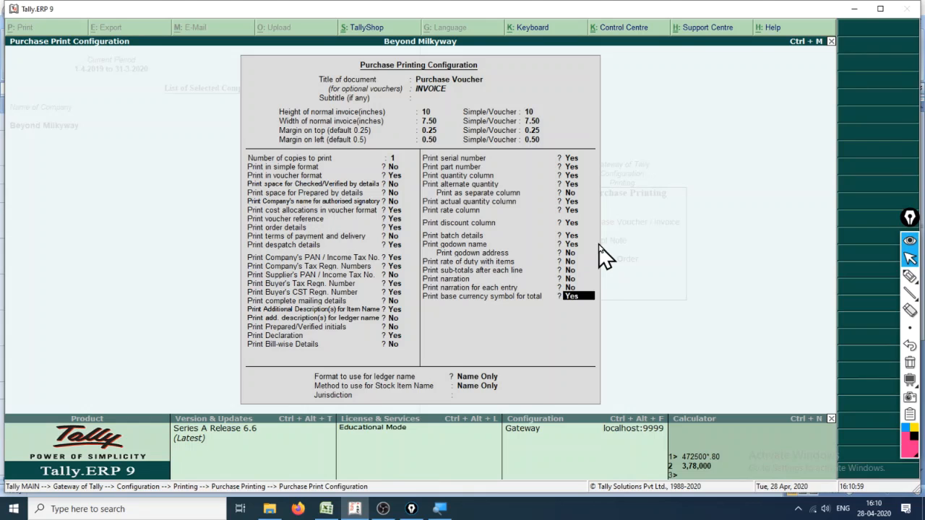
key(Return)
key(Return)
key(Return)
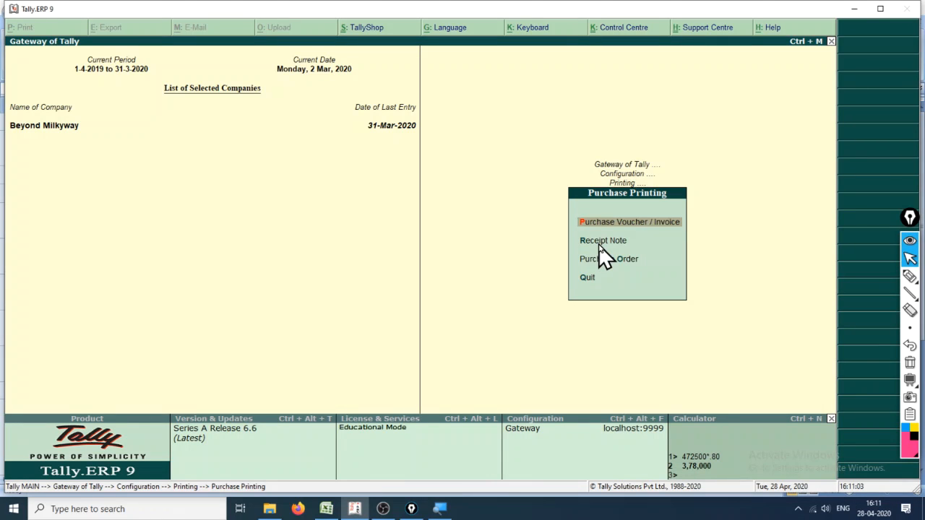
- Leave the printing configuration and bring up the ledger selection of the account books
key(Escape)
key(Escape)
key(Escape)
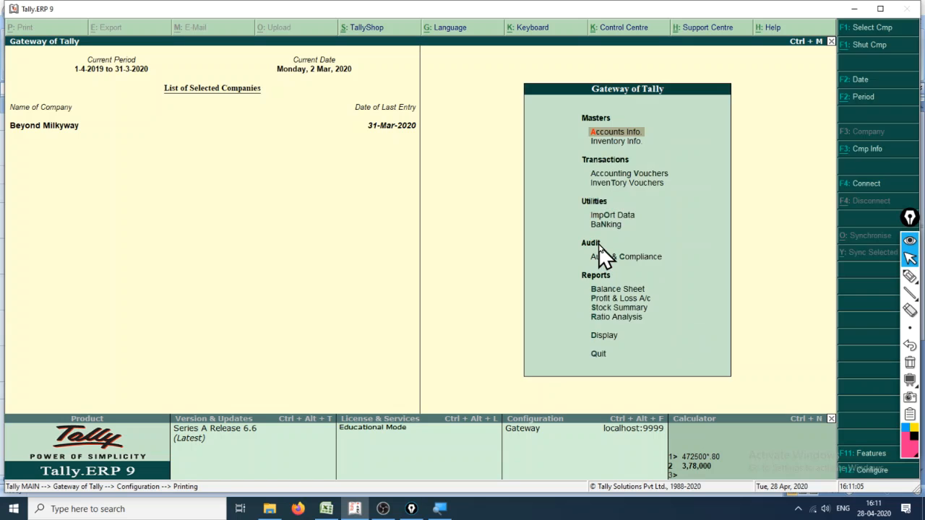
key(Escape)
key(Escape)
key(d)
key(a)
key(l)
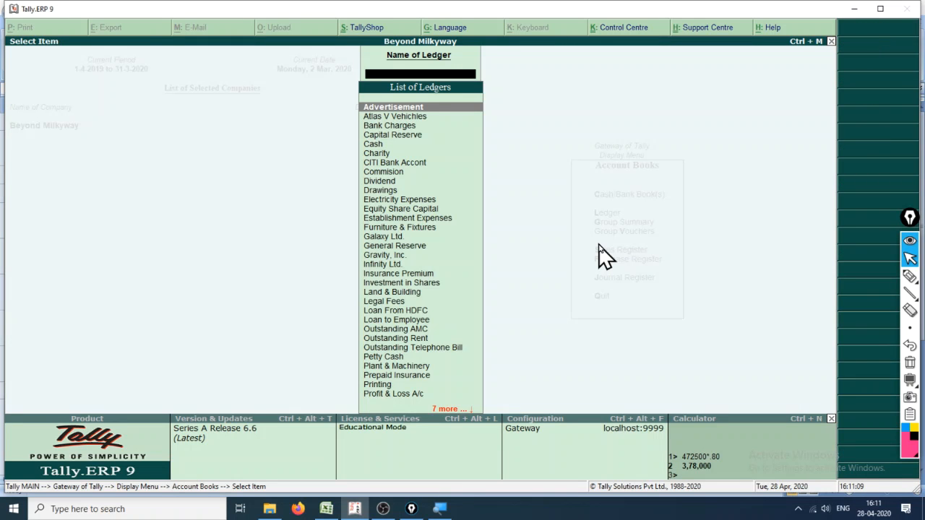
- Open the ledger vouchers of Gravity, Inc
key(Down)
key(Down)
key(Down)
key(Down)
key(Down)
key(Down)
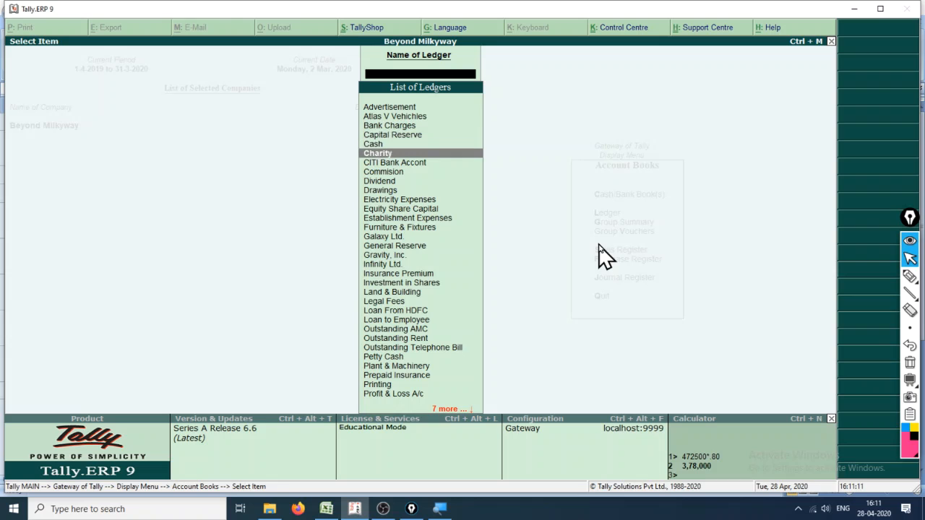
key(Down)
key(Down)
key(Down)
key(Down)
key(Down)
key(Down)
key(Down)
key(Down)
key(Down)
key(Down)
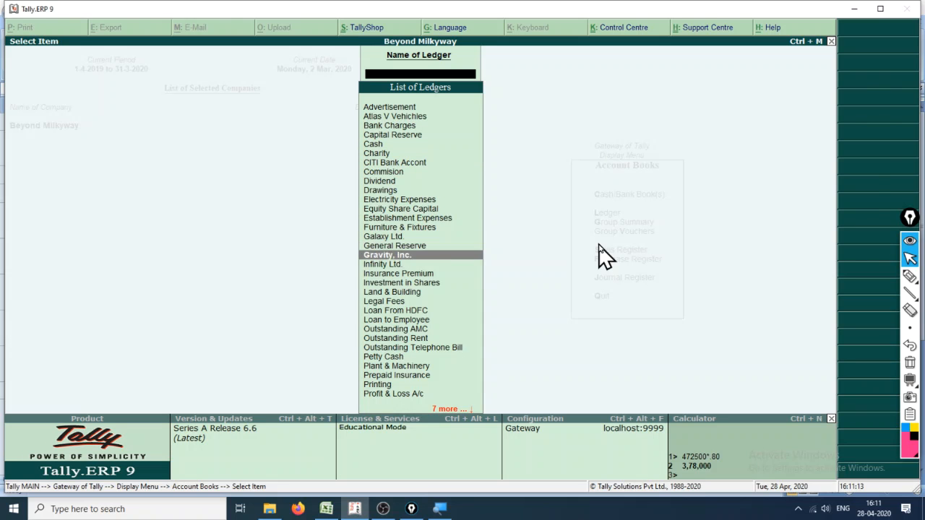
key(Return)
- Set the ledger period to start on 1-4-19 and open the Purchase voucher no. 1 for alteration
key(F2)
text(1-4-19)
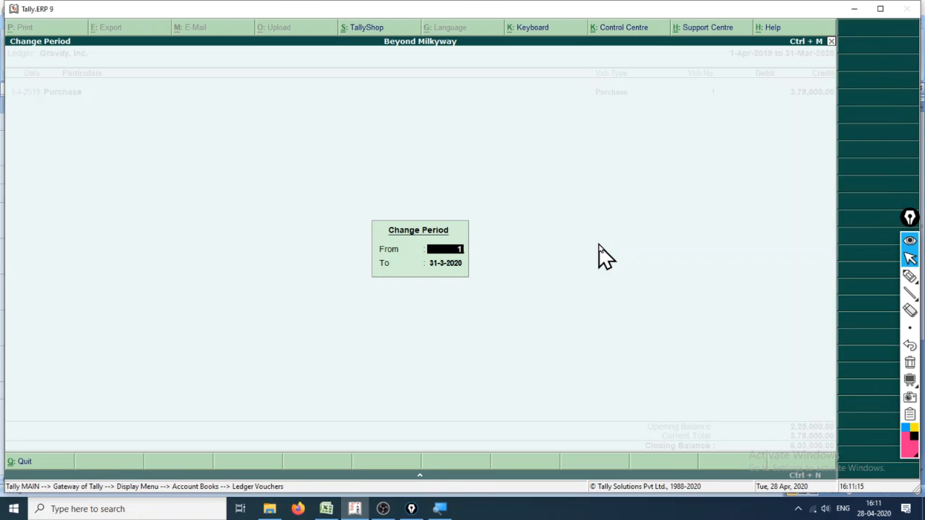
key(Return)
key(Return)
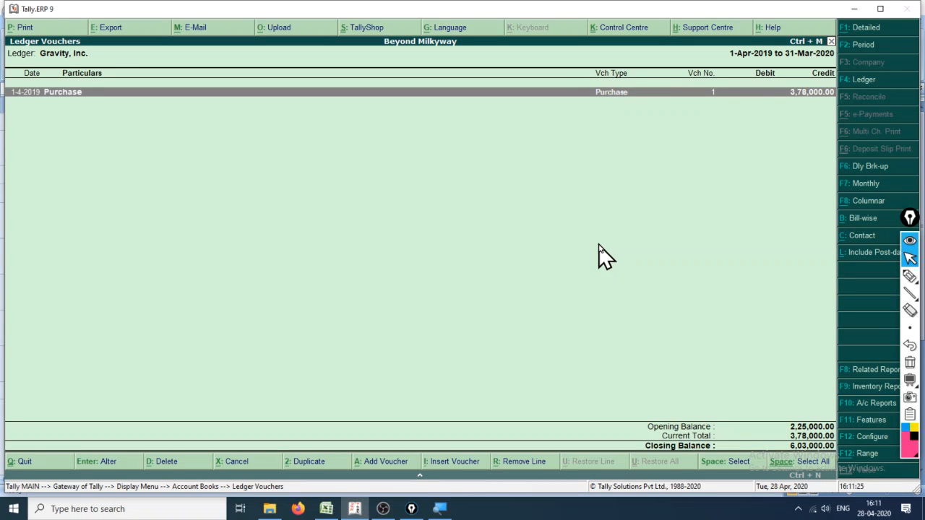
key(Return)
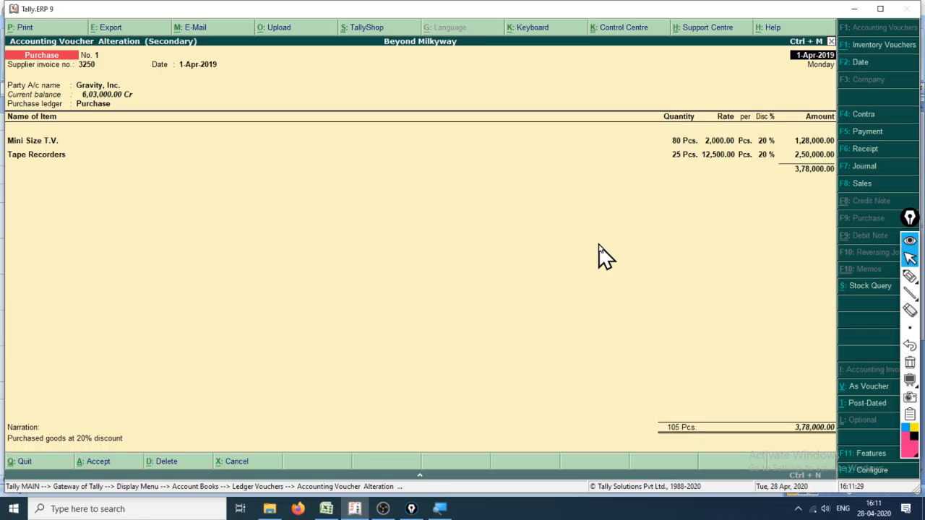
- Handwrite "Alt + P" over the voucher with the annotation pen, underline it twice and outline the whole window
click(909, 276)
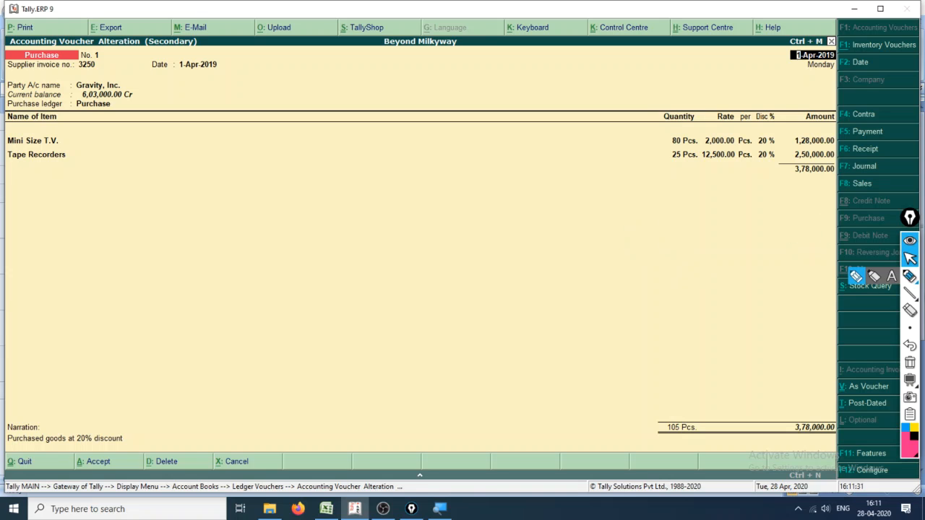
mouse_move(143, 274)
mouse_down()
mouse_move(145, 310)
mouse_move(174, 317)
mouse_move(138, 291)
mouse_move(186, 250)
mouse_move(246, 316)
mouse_move(270, 315)
mouse_up()
mouse_move(214, 276)
mouse_down()
mouse_move(302, 255)
mouse_move(385, 330)
mouse_up()
drag(333, 301, 410, 288)
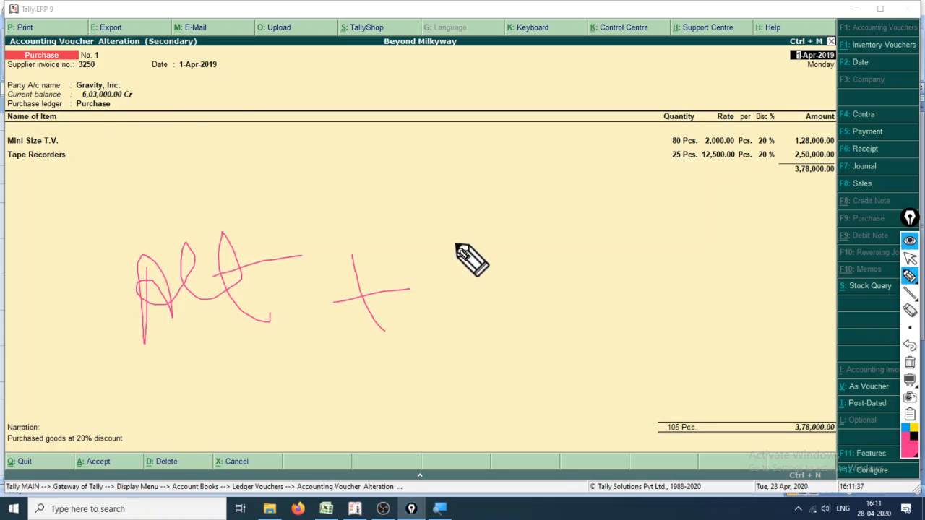
drag(459, 246, 468, 274)
drag(316, 375, 572, 337)
drag(363, 405, 608, 381)
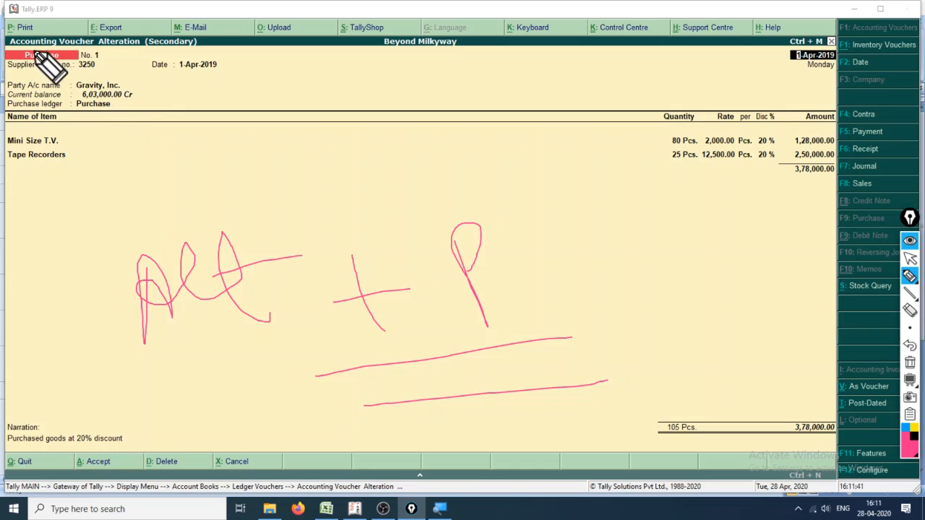
mouse_move(52, 43)
mouse_down()
mouse_move(361, 11)
mouse_move(912, 65)
mouse_move(769, 437)
mouse_move(9, 439)
mouse_move(35, 4)
mouse_up()
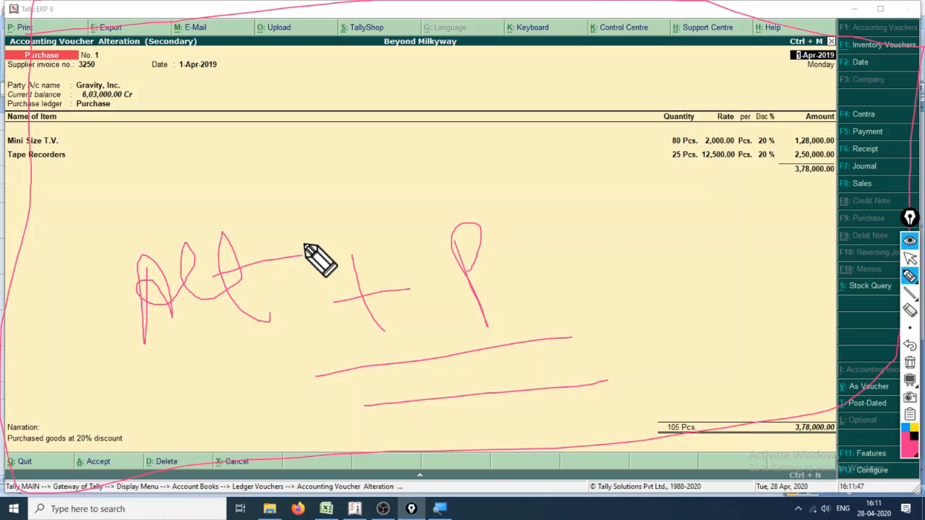
- Bring up the print settings of the purchase voucher and clear the pen annotations
key(ctrl+shift+2)
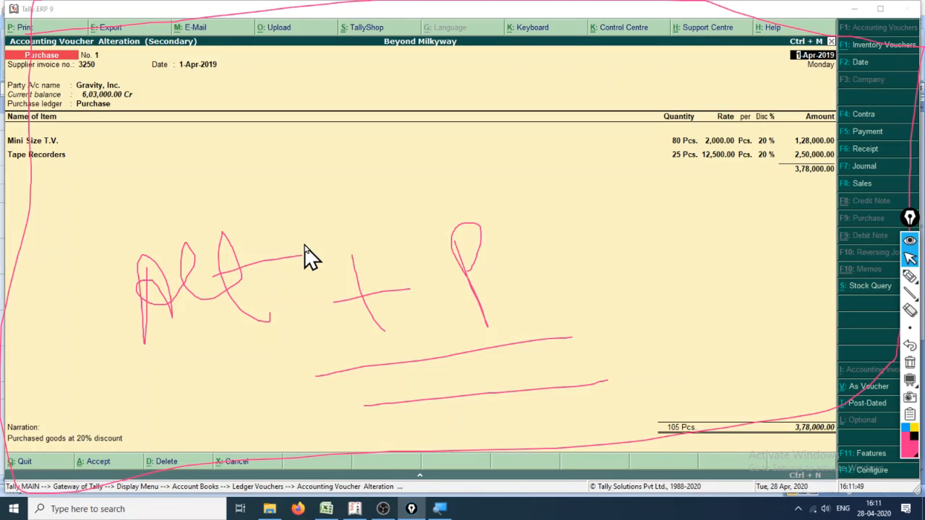
click(305, 245)
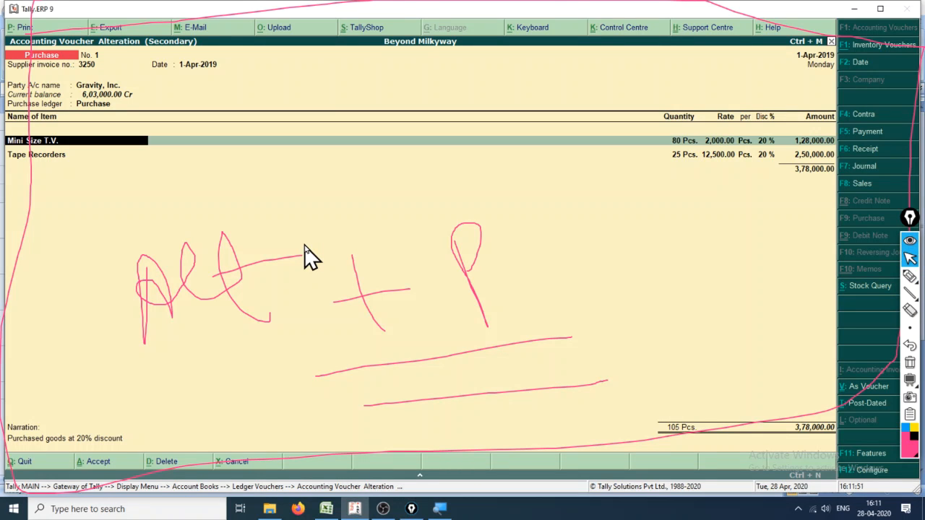
key(alt+p)
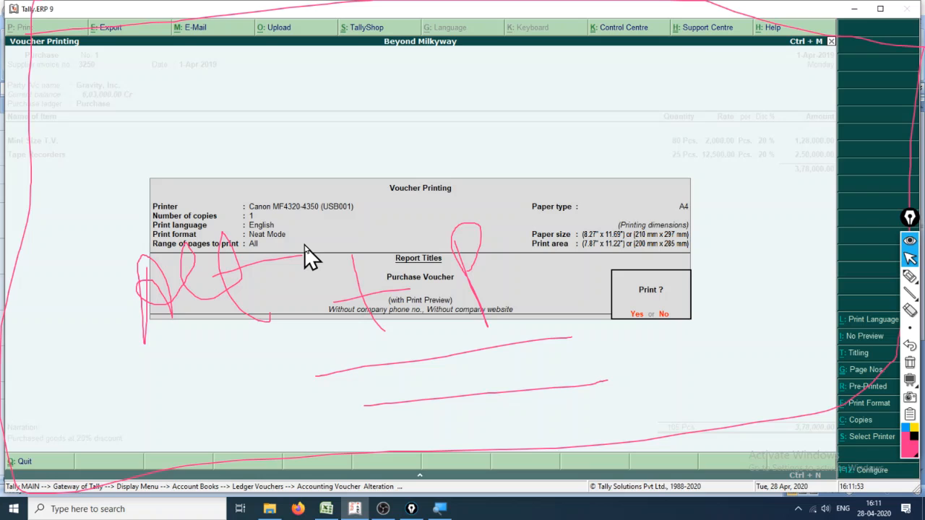
key(ctrl+shift+7)
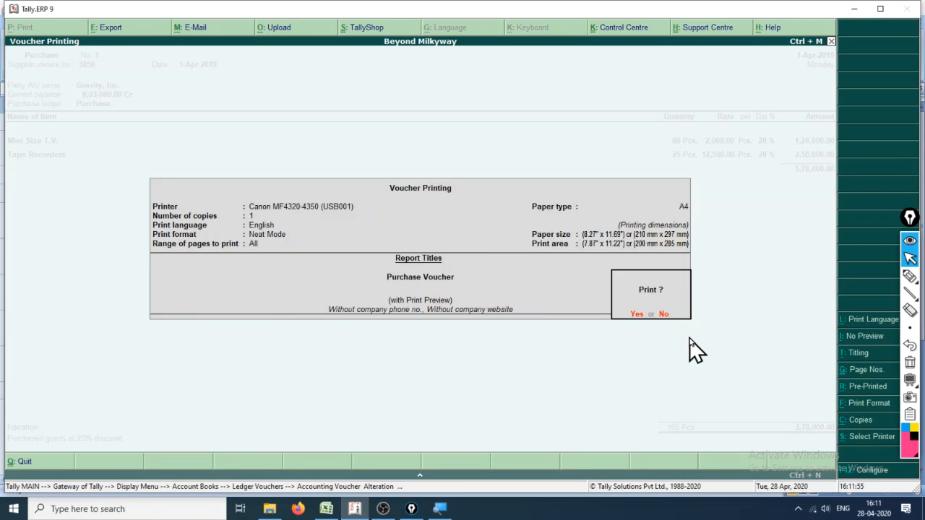
- Handwrite "Alt + I" below the print settings with the annotation pen and draw an arrow to the No Preview option
key(ctrl+shift+3)
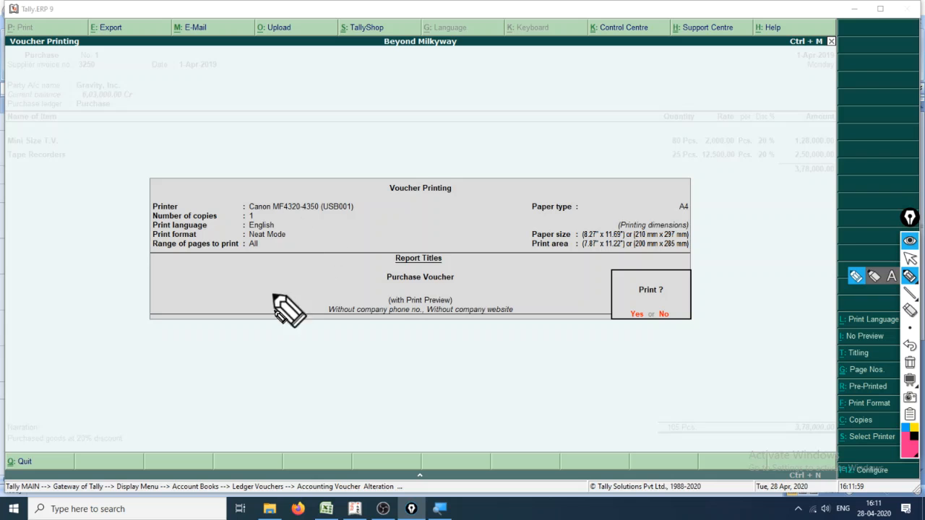
mouse_move(296, 378)
mouse_down()
mouse_move(295, 430)
mouse_move(316, 398)
mouse_move(298, 406)
mouse_move(345, 415)
mouse_move(392, 388)
mouse_move(507, 387)
mouse_move(478, 421)
mouse_up()
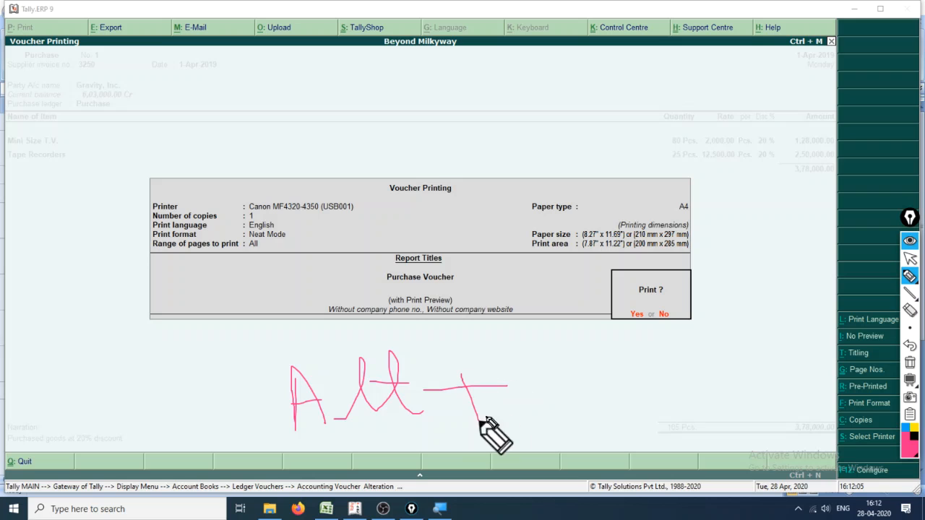
mouse_move(536, 365)
mouse_down()
mouse_move(616, 362)
mouse_move(591, 423)
mouse_move(615, 418)
mouse_up()
mouse_move(655, 388)
mouse_down()
mouse_move(836, 338)
mouse_move(832, 354)
mouse_up()
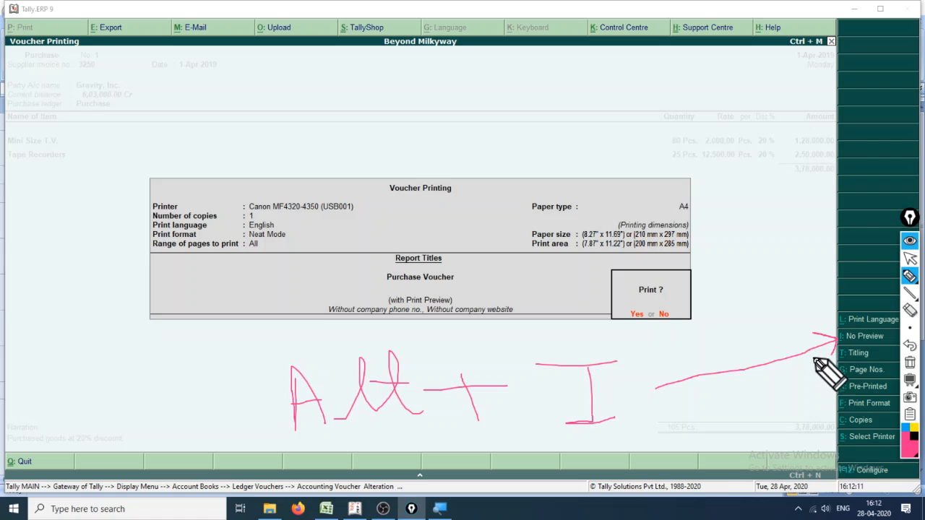
click(910, 258)
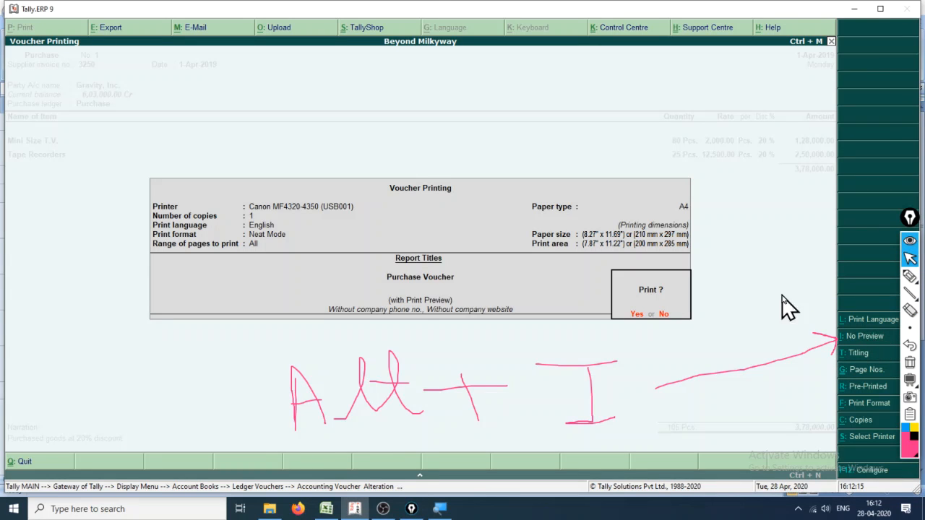
- Switch the print preview off and on again and view the preview of the purchase voucher
click(847, 344)
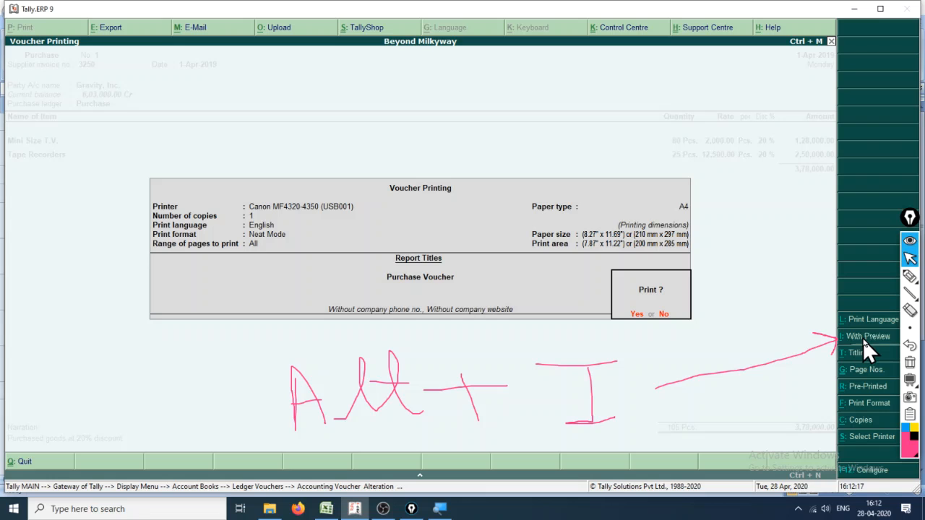
click(863, 338)
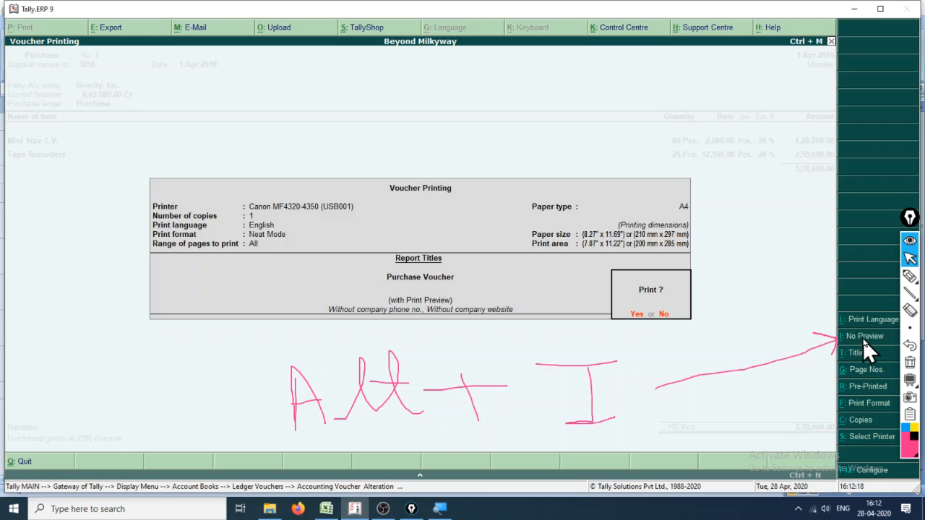
click(638, 317)
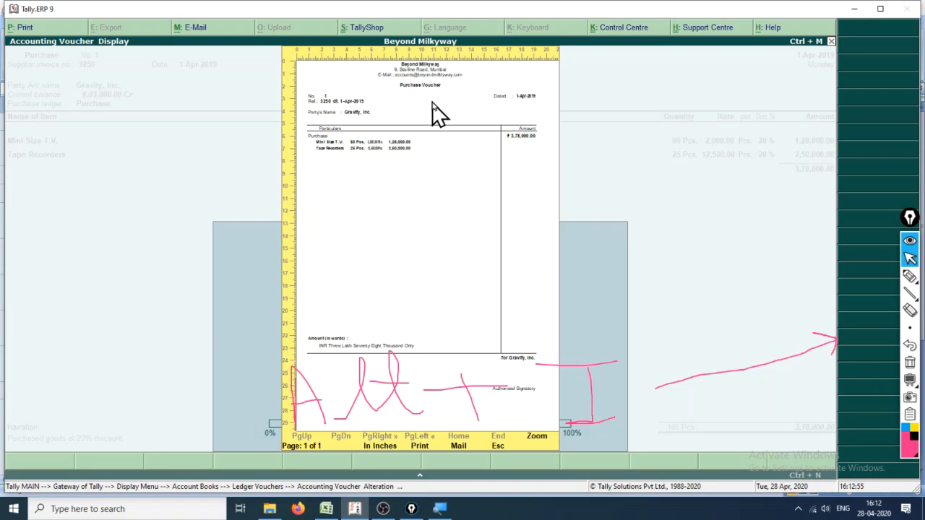
key(Escape)
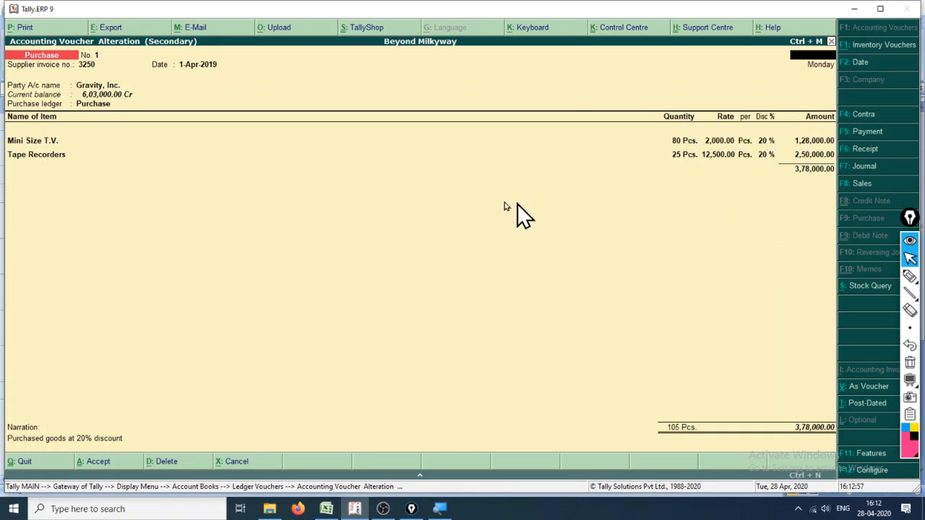
- Quit the Gravity, Inc. voucher and ledger without changes and open the Cash ledger
key(Escape)
key(Return)
key(Escape)
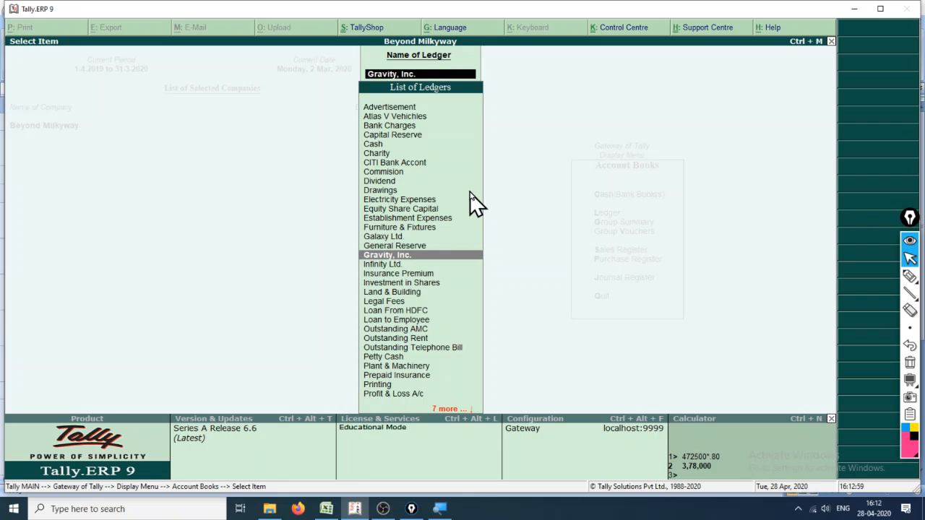
text(cash)
key(Return)
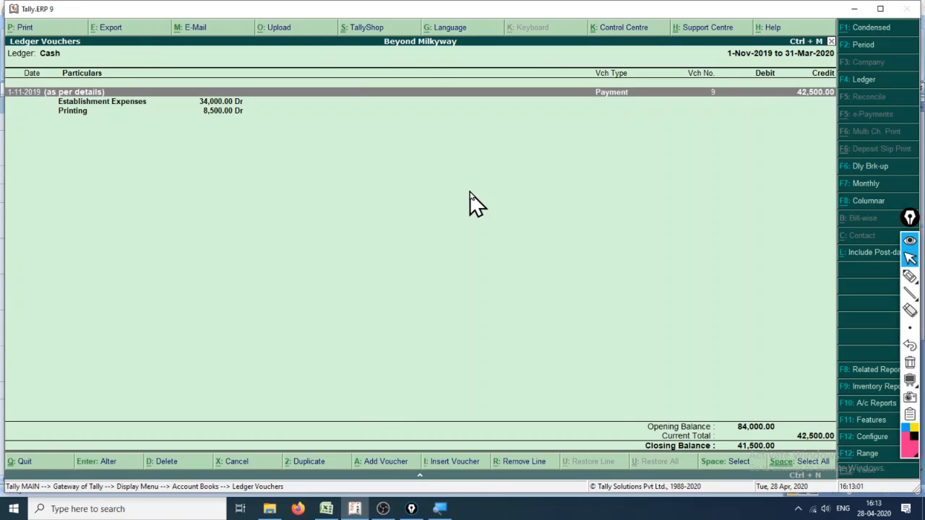
- Replace the Cash ledger with the CITI Bank Accont ledger and look through its vouchers
key(Escape)
key(Up)
key(Down)
key(Down)
key(Down)
key(Return)
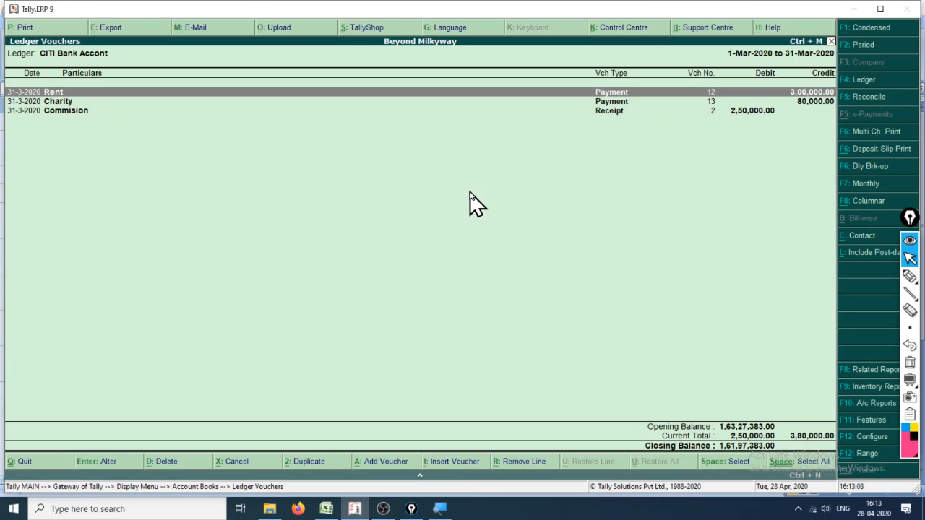
key(Down)
key(Down)
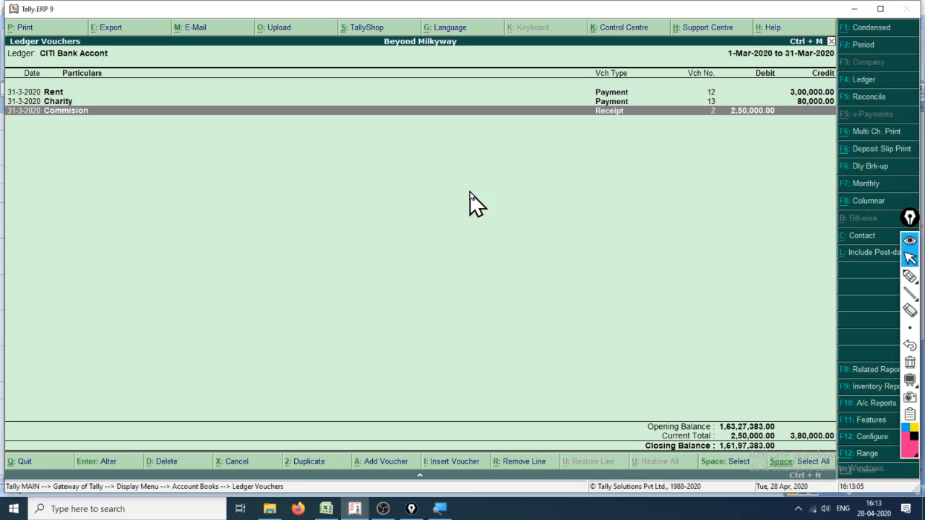
- Set the CITI Bank Accont ledger period to start on 1.4.19, look through its vouchers and close the ledger
key(F2)
text(1.4.19)
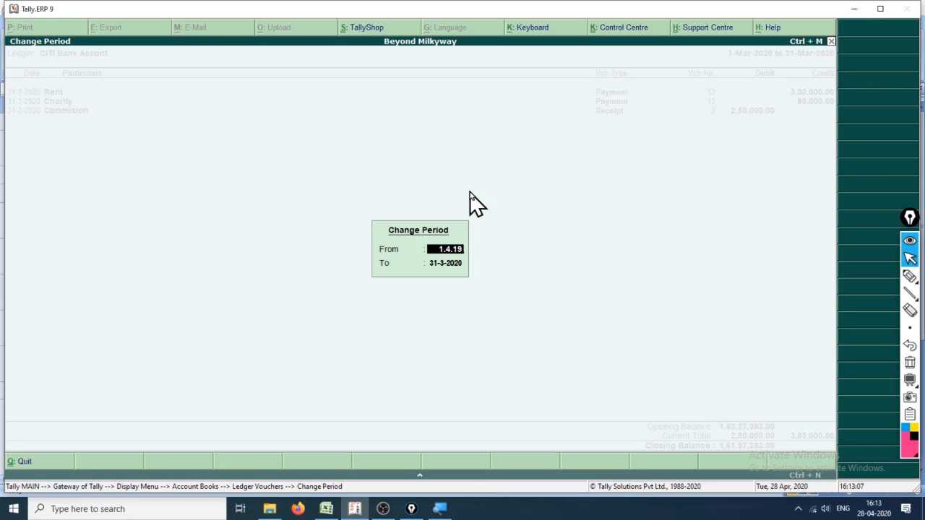
key(Return)
key(Return)
key(Down)
key(Down)
key(Down)
key(Down)
key(Down)
key(Down)
key(Down)
key(Down)
key(Down)
key(Down)
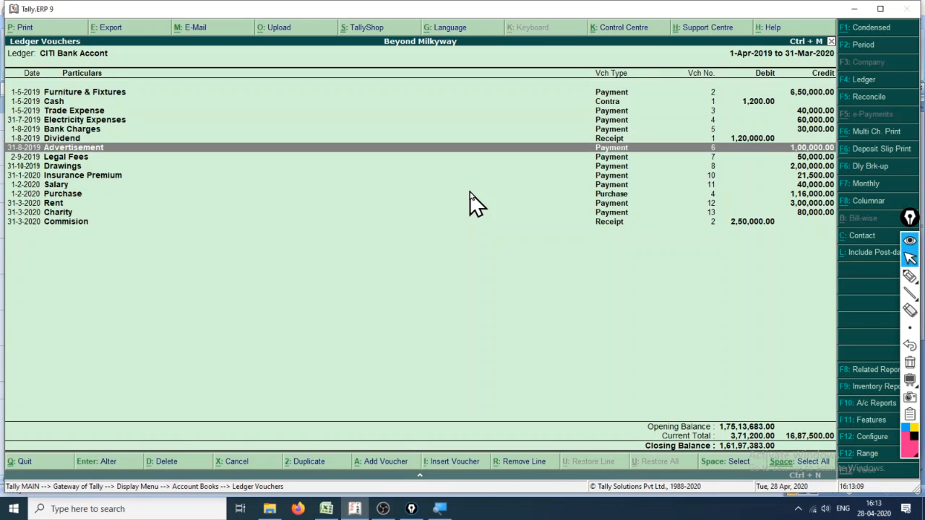
key(Down)
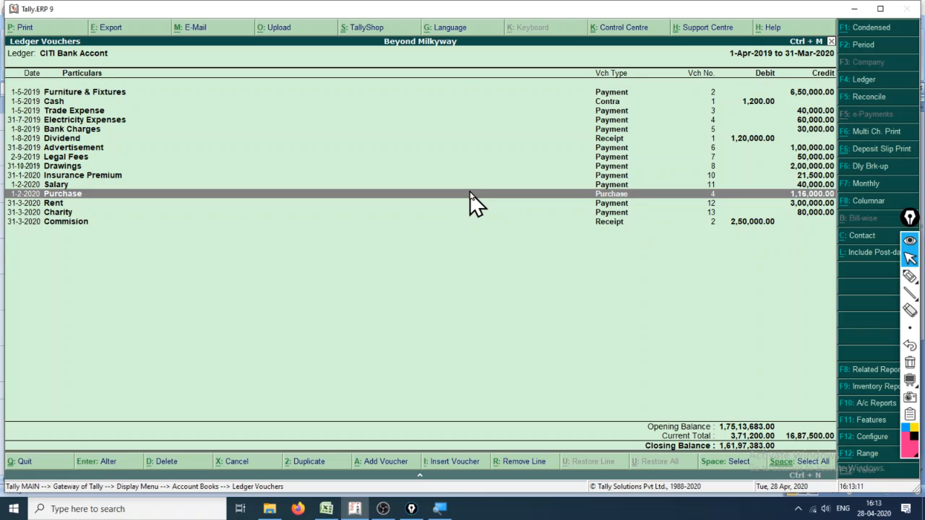
key(Escape)
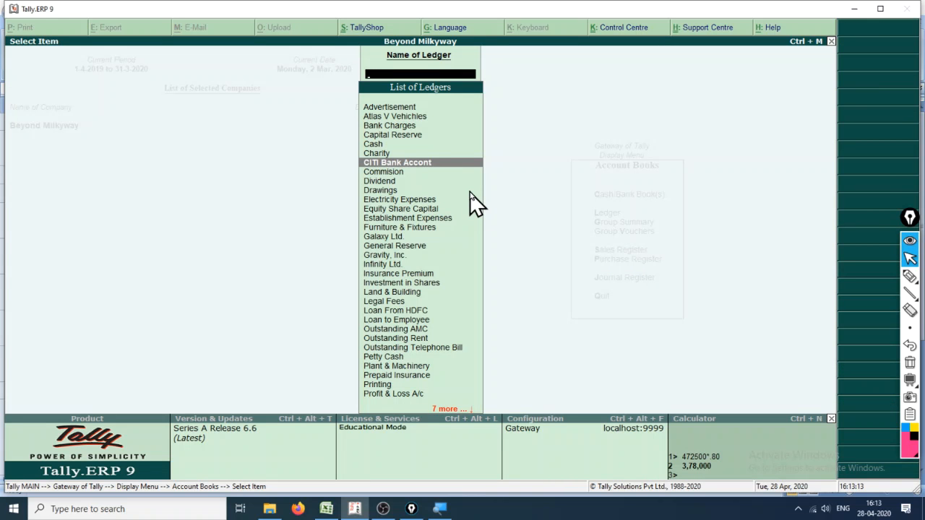
- Open the Purchase ledger and set its period from 1-4-2019 to 31-3-2020
text(pur)
key(Return)
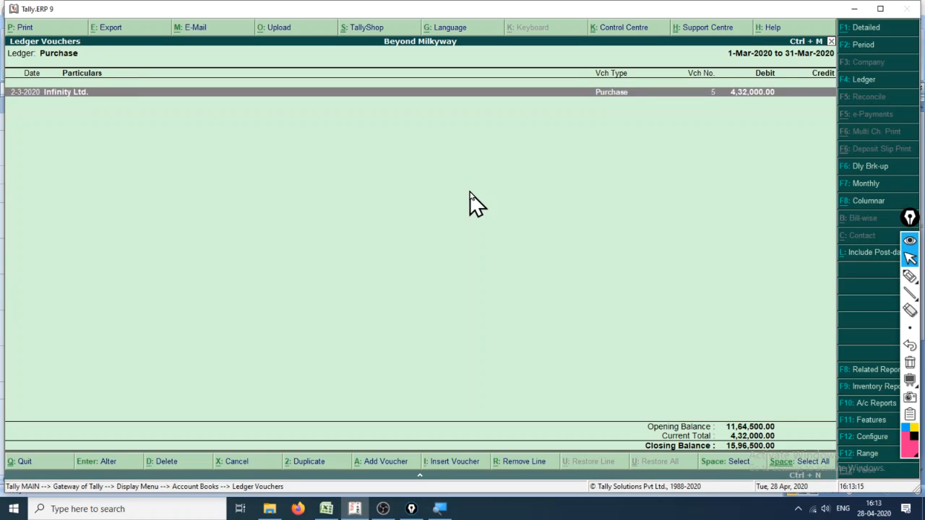
key(F2)
text(1-4)
key(Return)
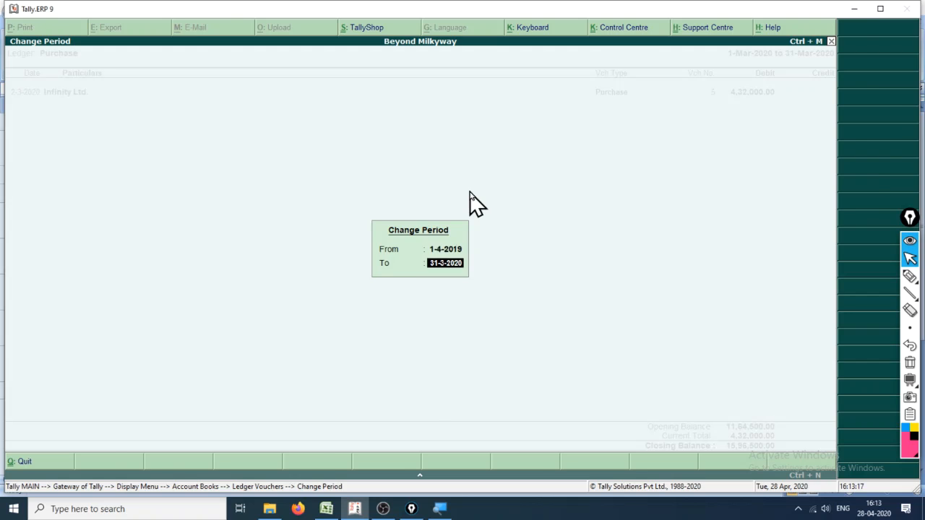
key(Return)
- Look through the vouchers listed in the Purchase ledger for the full year
key(Down)
key(Down)
key(Down)
key(Down)
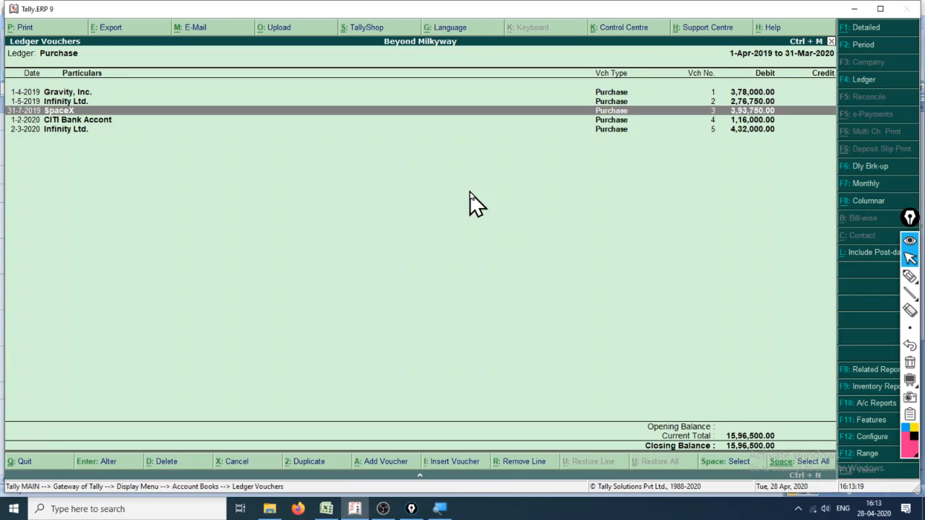
key(Up)
key(Up)
key(Up)
key(Up)
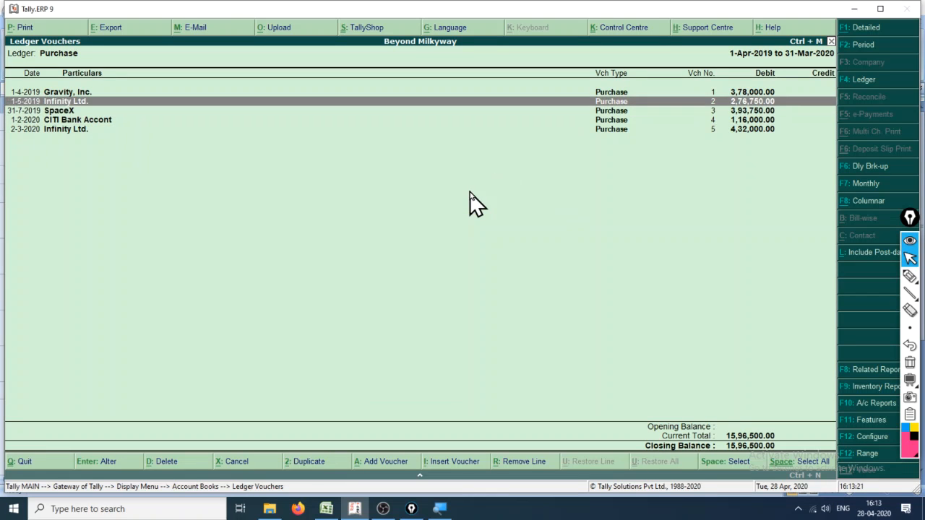
key(Down)
key(Down)
key(Down)
key(Down)
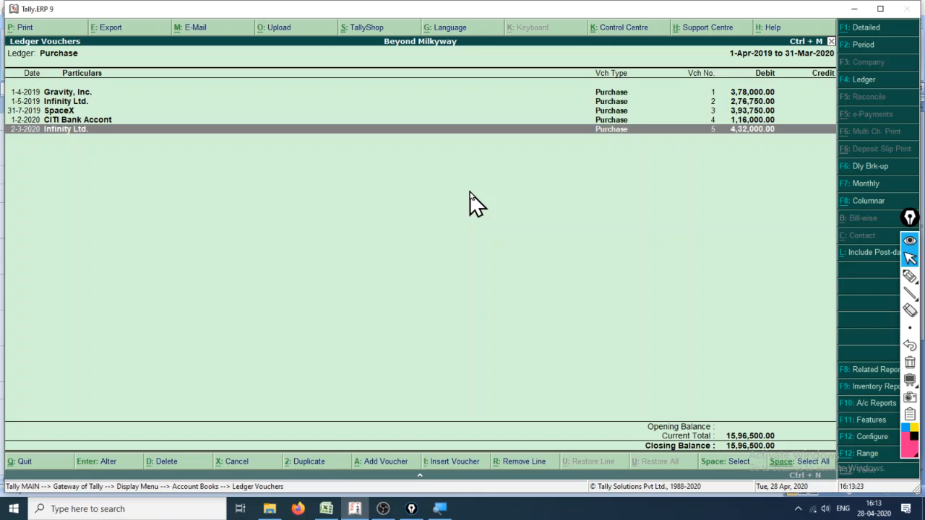
key(Up)
key(Up)
- View the print preview of the CITI Bank Accont purchase voucher dated 1-2-2020, then quit the voucher without saving
key(Down)
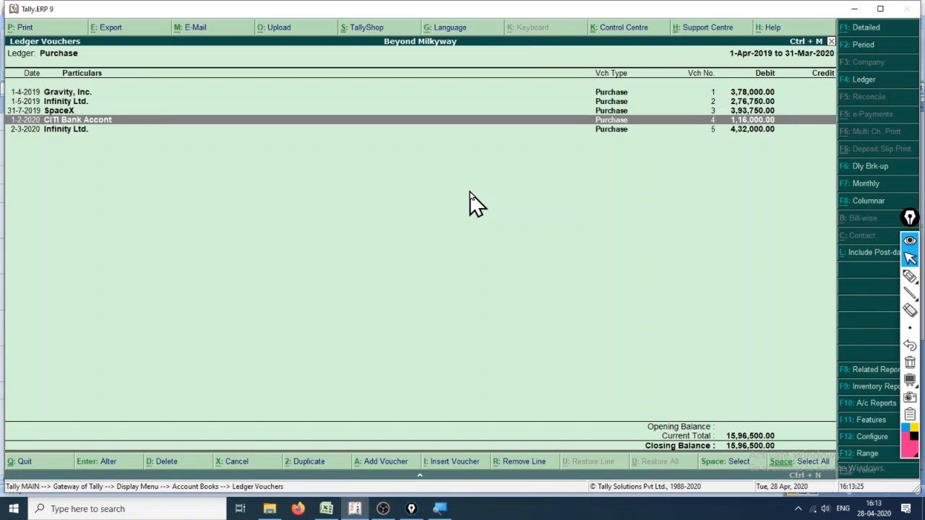
key(Return)
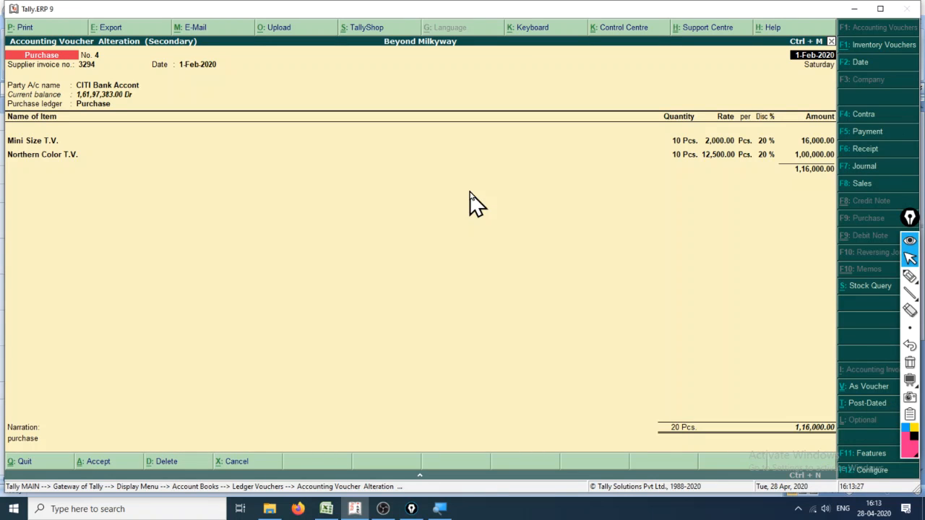
key(alt+p)
key(Return)
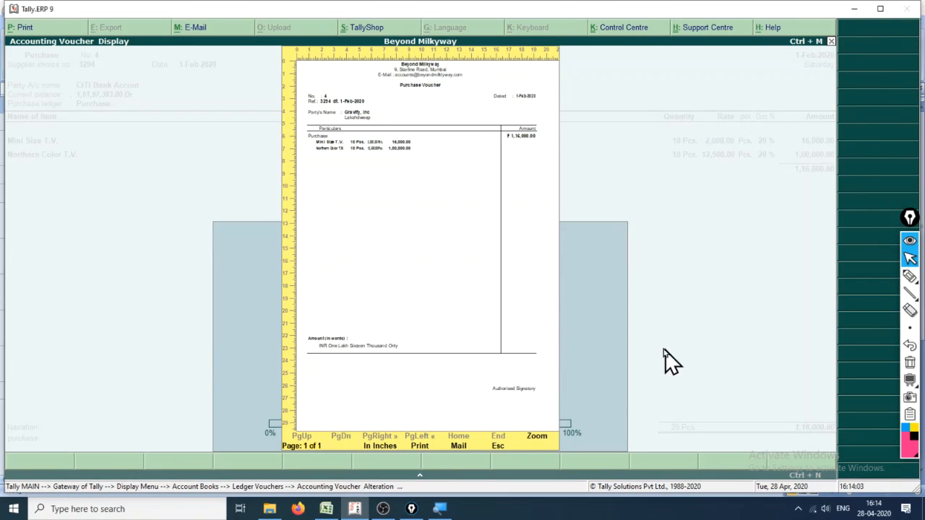
key(Escape)
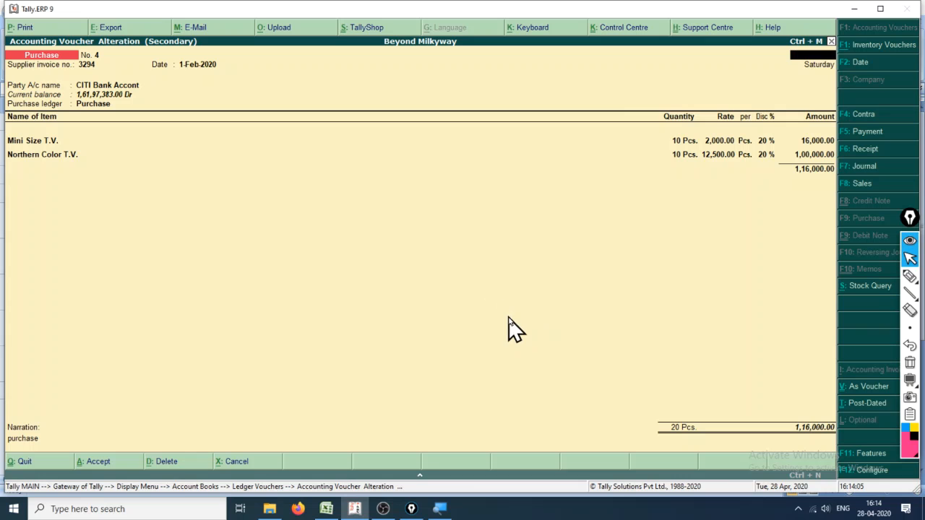
key(Escape)
key(Return)
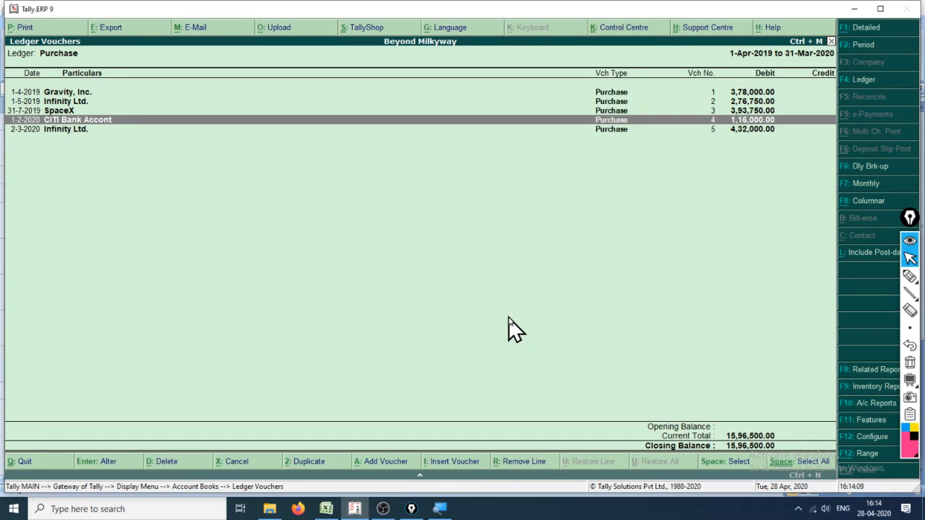
- Open the SpaceX purchase voucher dated 31-7-2019 and go through its header and party details, keeping the existing entries
key(Up)
key(Return)
key(Return)
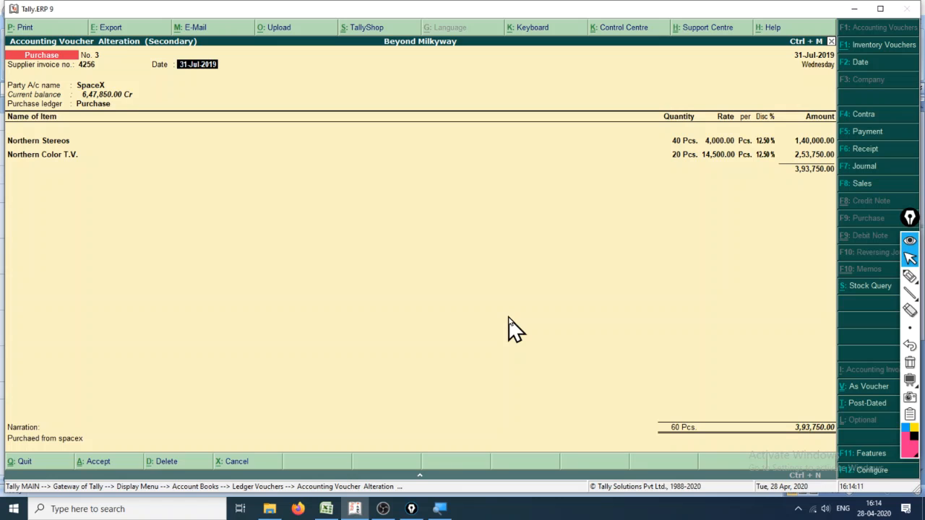
key(Return)
key(Return)
key(Return)
key(Return)
key(Return)
key(Return)
key(Return)
key(Return)
key(Return)
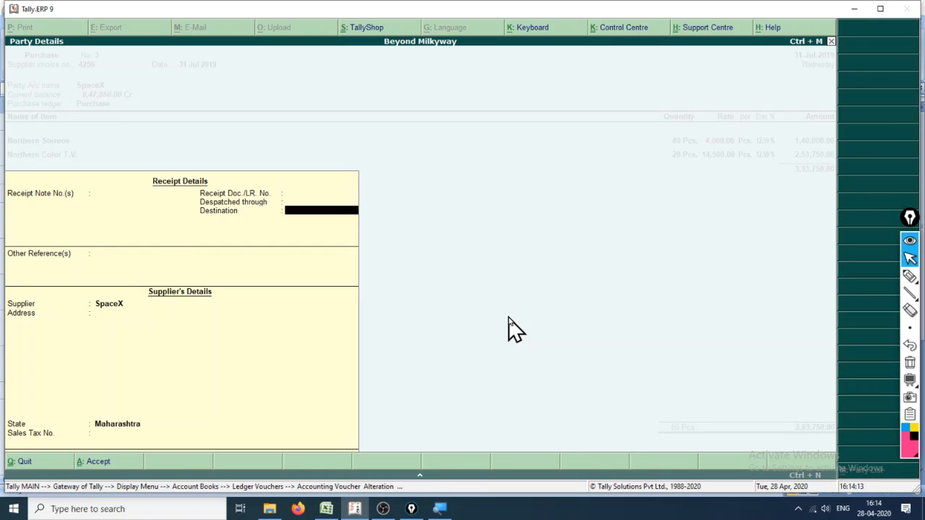
- Go through the item allocations for Northern Stereos and Northern Color T.V., keeping their quantities, rates and discounts
key(Return)
key(Return)
key(Return)
key(Return)
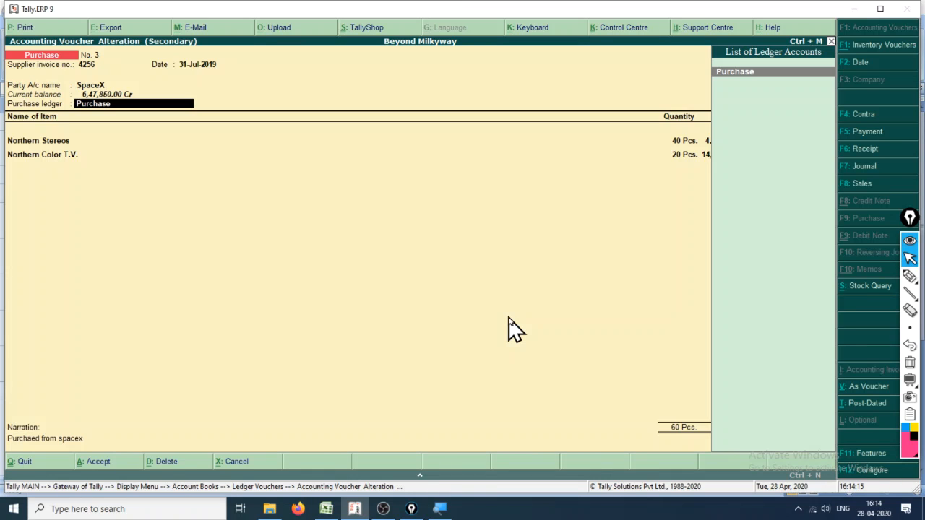
key(Return)
key(Return)
key(Return)
key(Return)
key(Return)
key(Return)
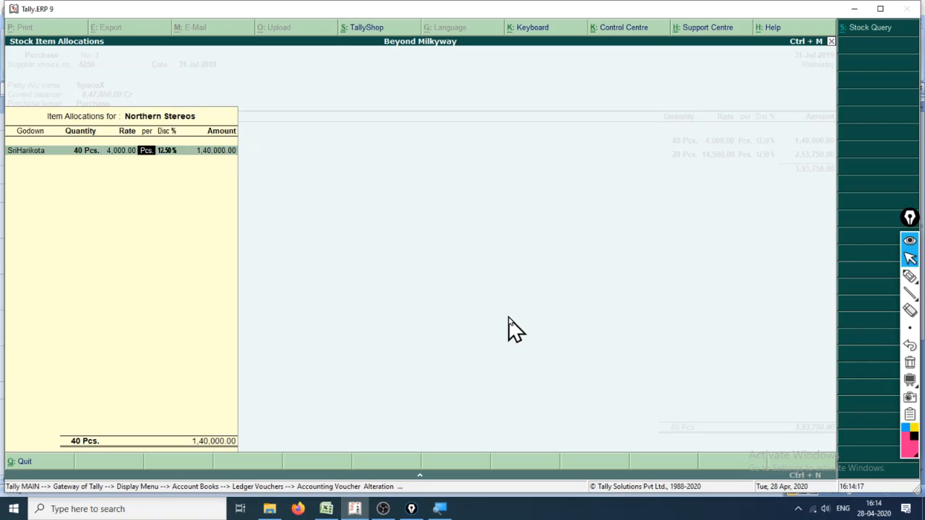
key(Return)
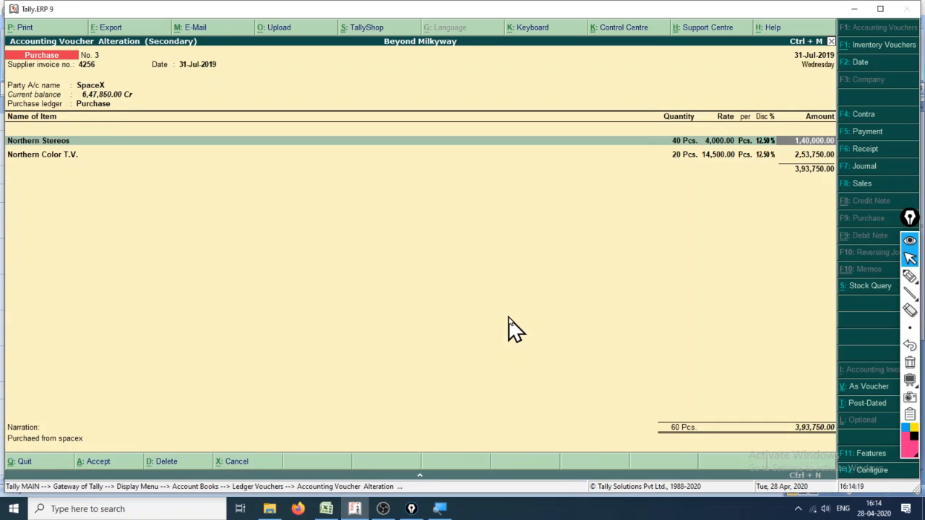
key(Return)
key(Return)
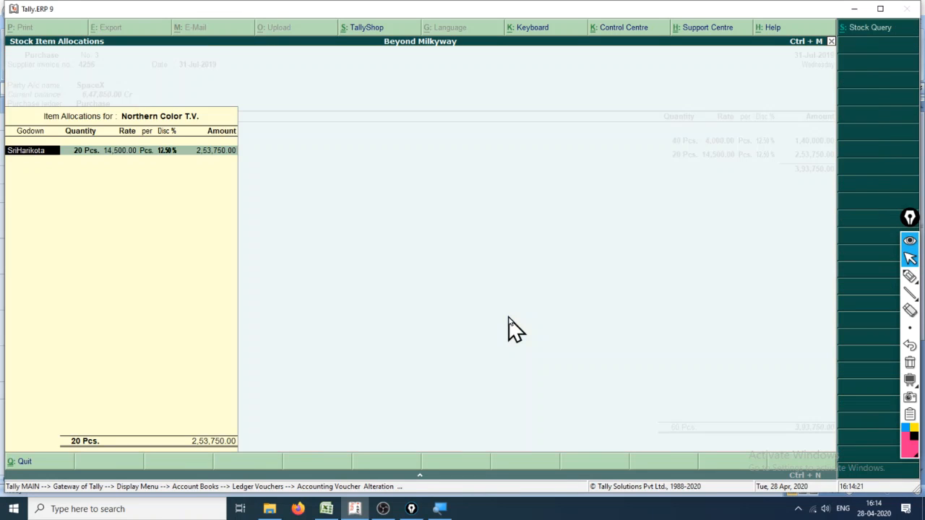
key(Return)
key(Return)
key(Return)
key(Return)
key(Return)
key(Return)
key(Return)
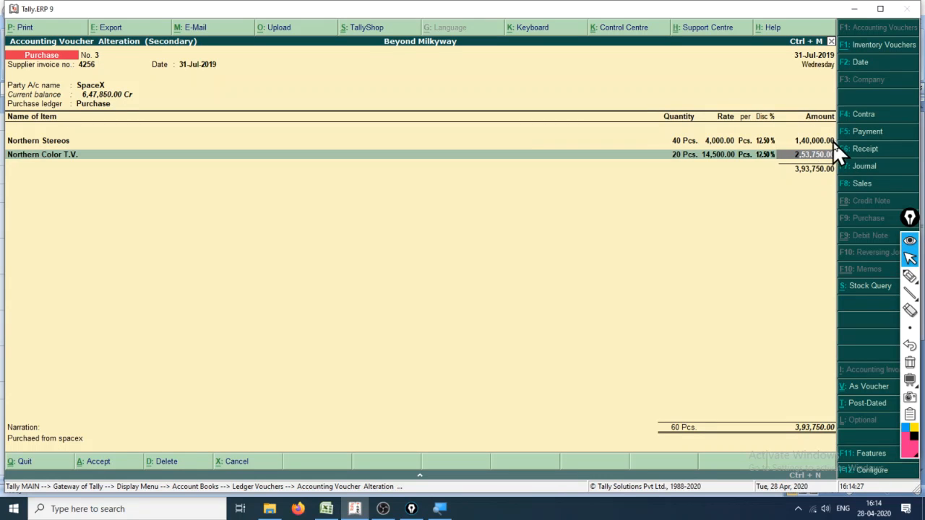
key(Return)
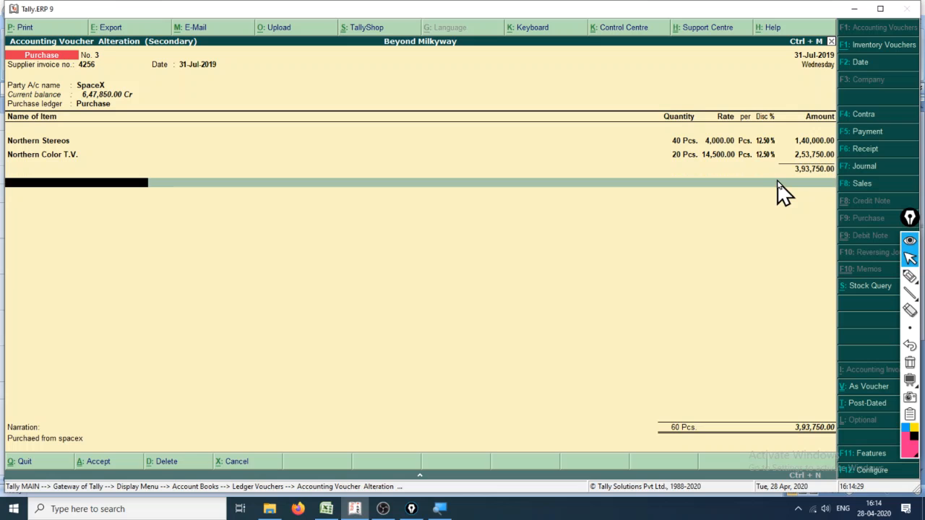
- Review the additional ledger list on the SpaceX voucher, keep End of List selected and leave the narration as it is
key(Return)
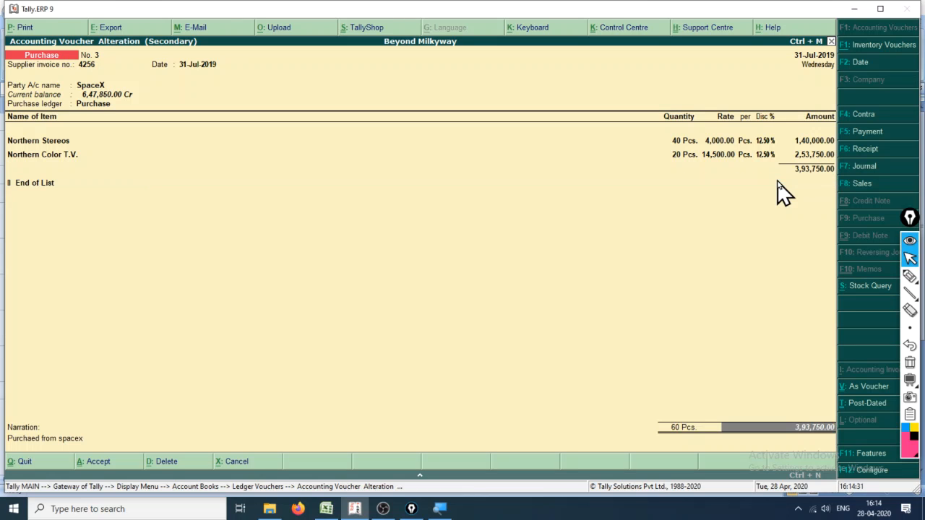
click(29, 187)
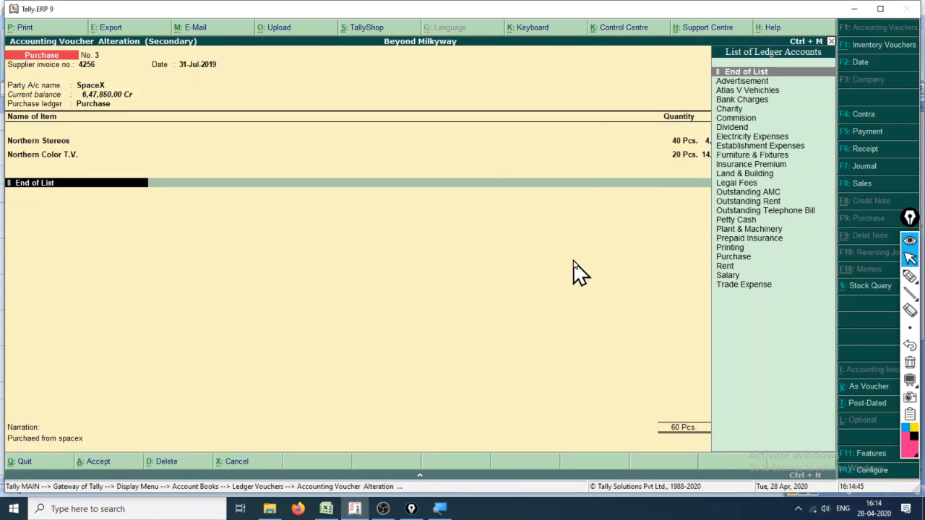
key(Return)
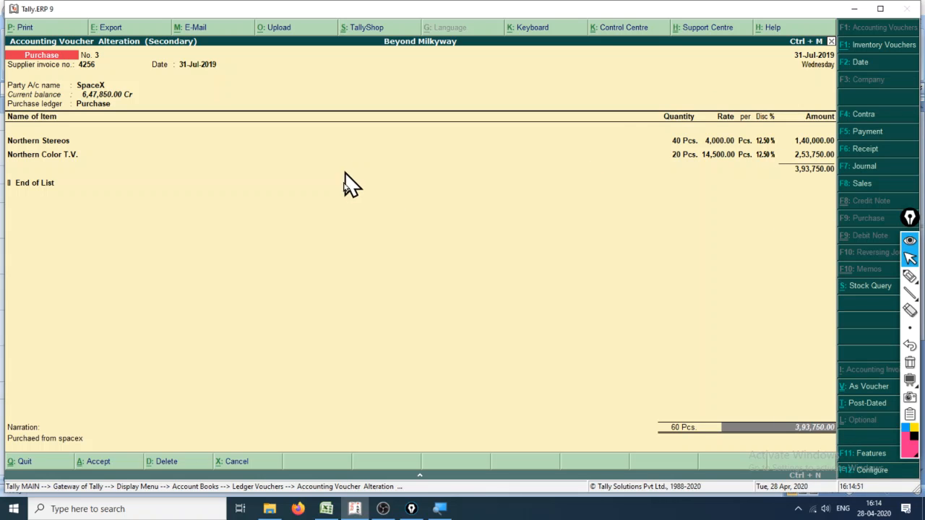
key(Return)
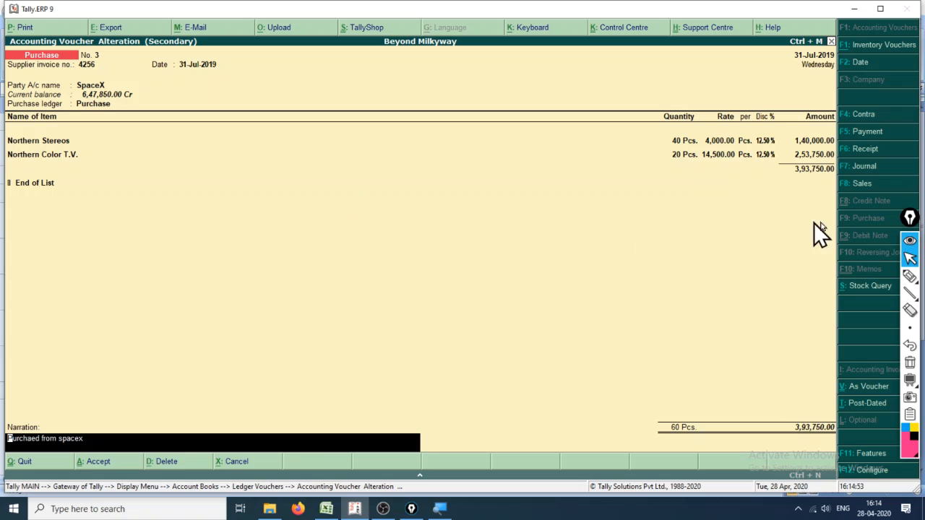
key(Return)
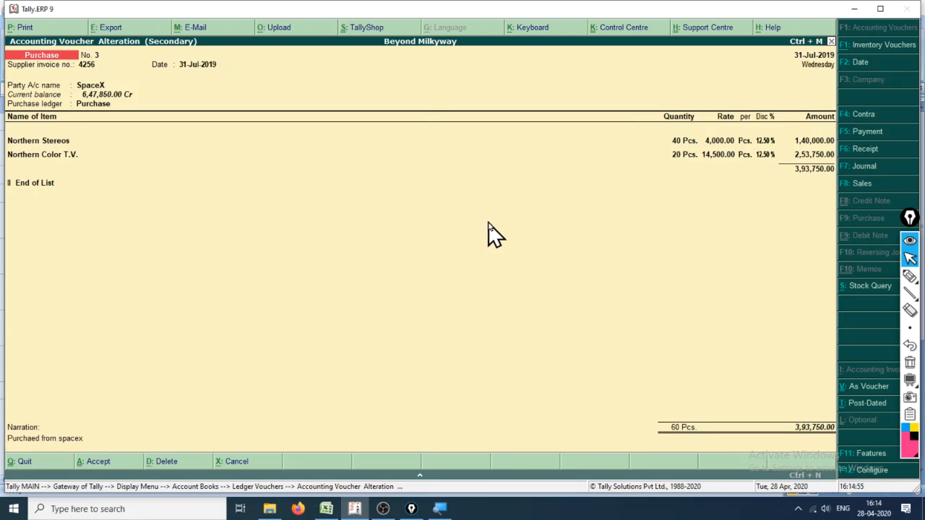
- Accept the SpaceX voucher and leave the Purchase ledger and account books for the Display Menu
key(Return)
key(Escape)
key(Escape)
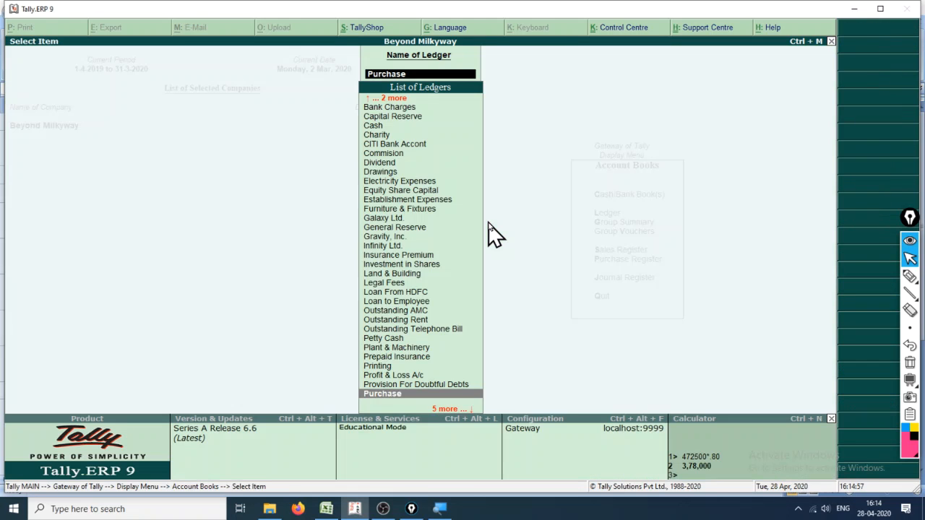
key(Escape)
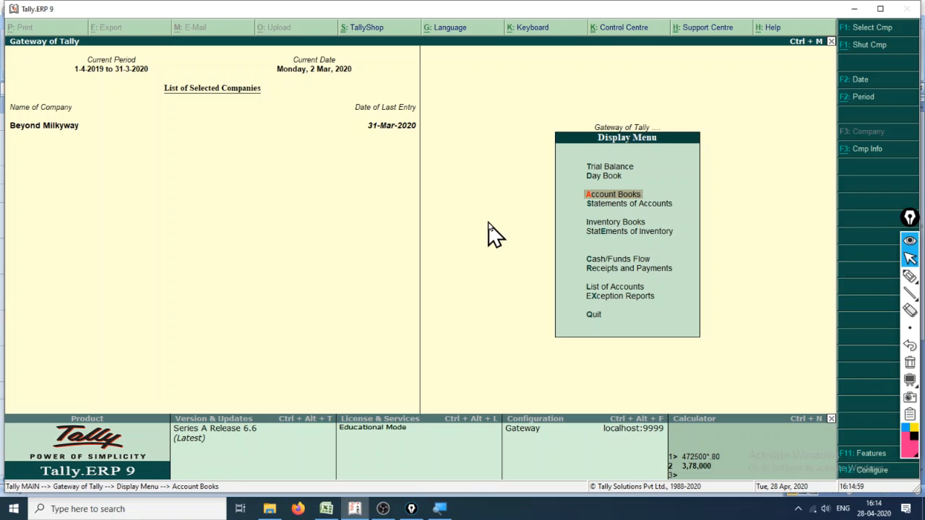